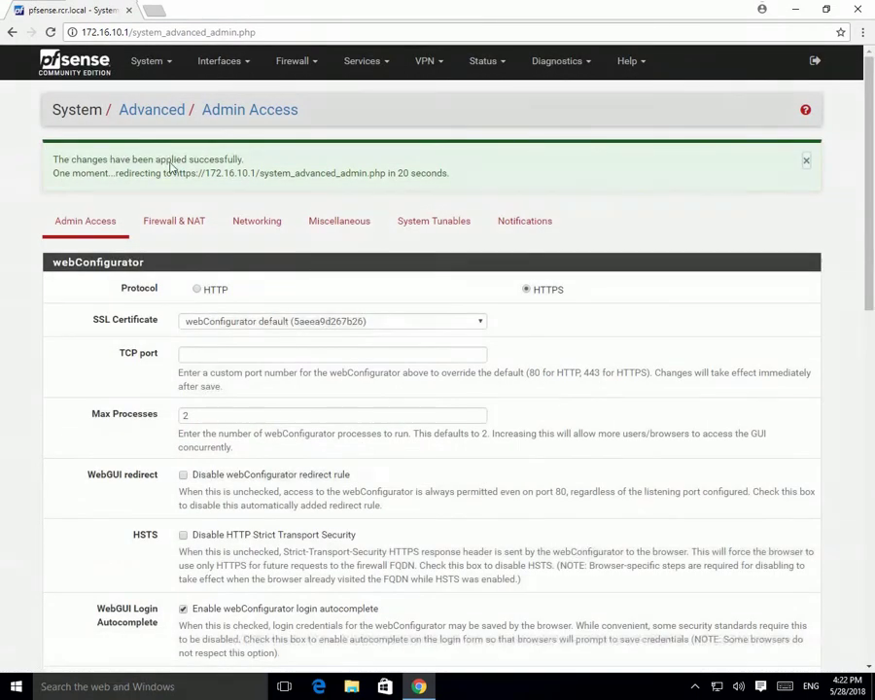
left_click_drag(55, 158, 466, 180)
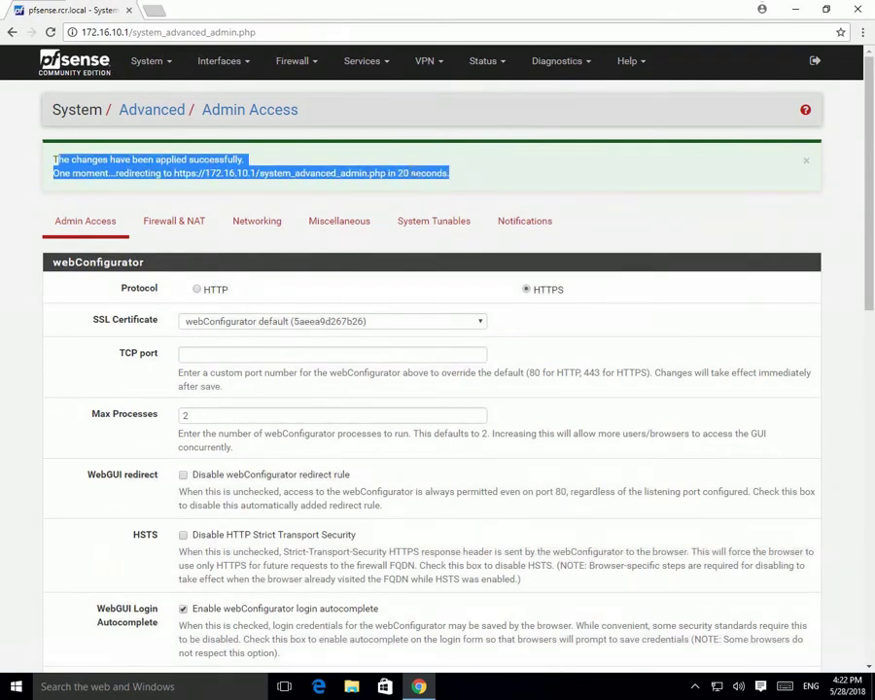
left_click(414, 175)
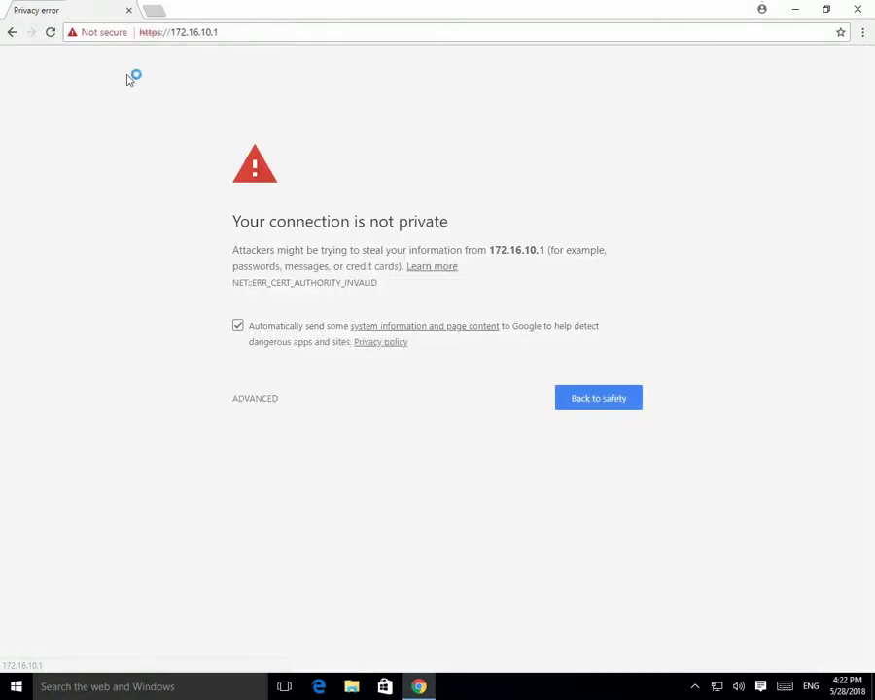
Proceed past the 172.16.10.1 privacy warning and sign in as admin with the account password.
left_click(267, 402)
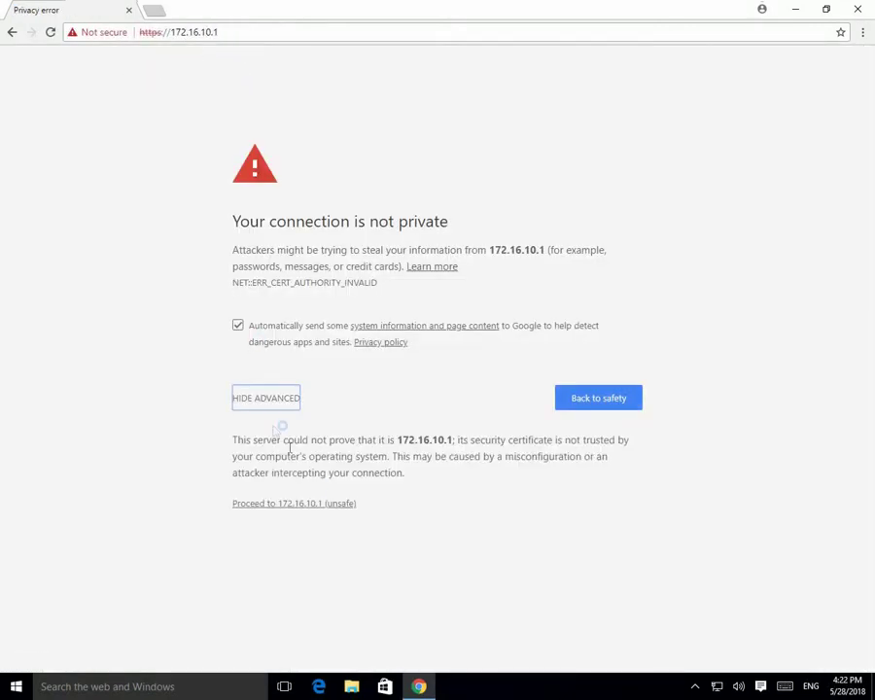
left_click(313, 504)
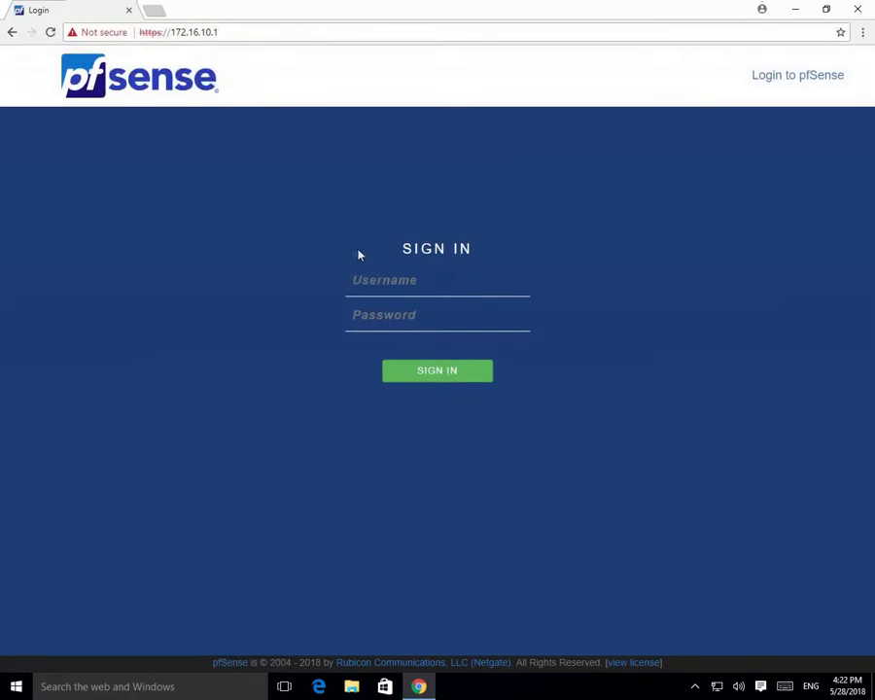
left_click(410, 279)
type("a")
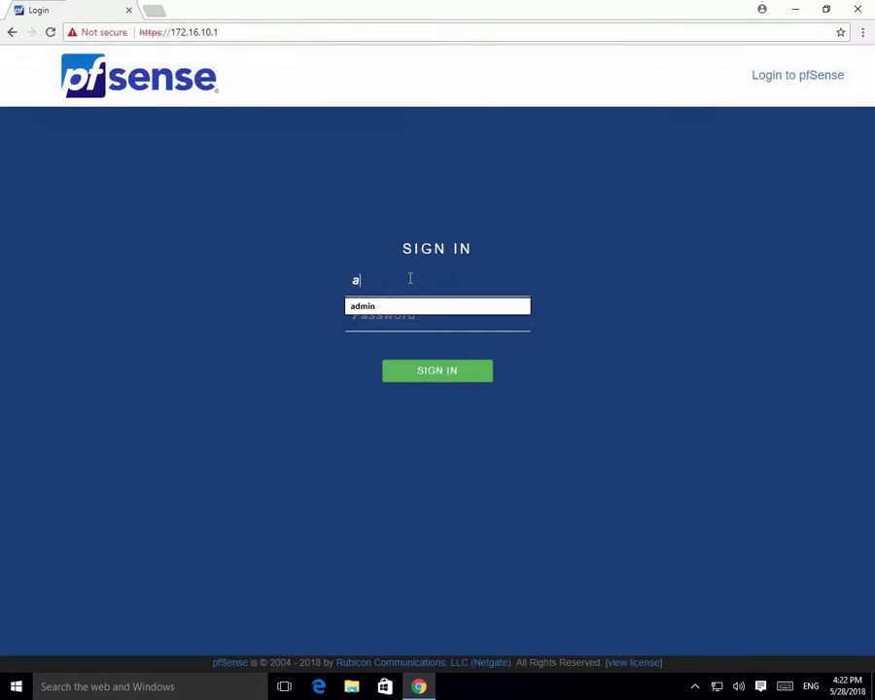
type("dmin")
key("Tab")
type("pf")
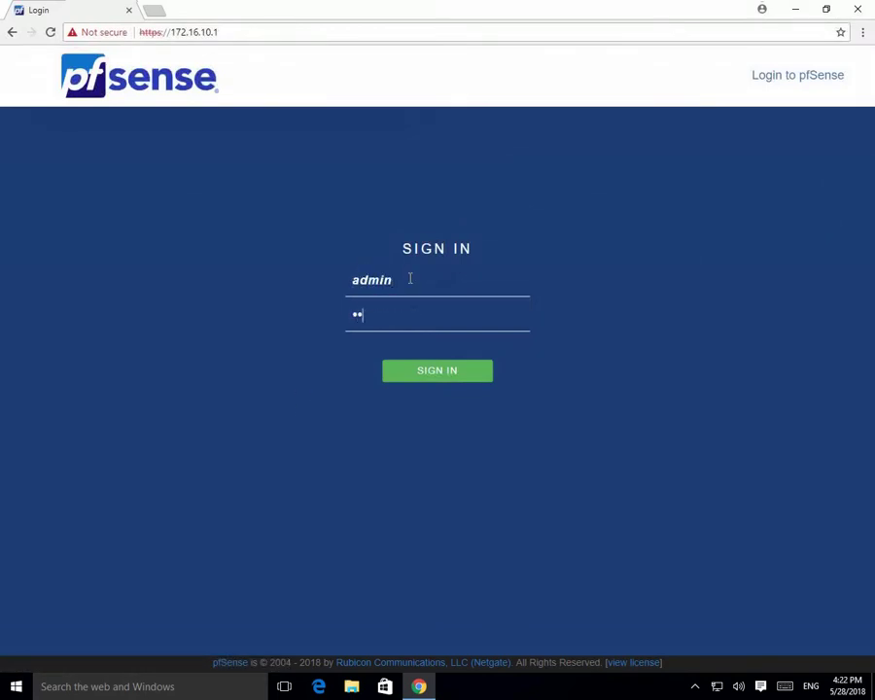
type("sense")
key("Return")
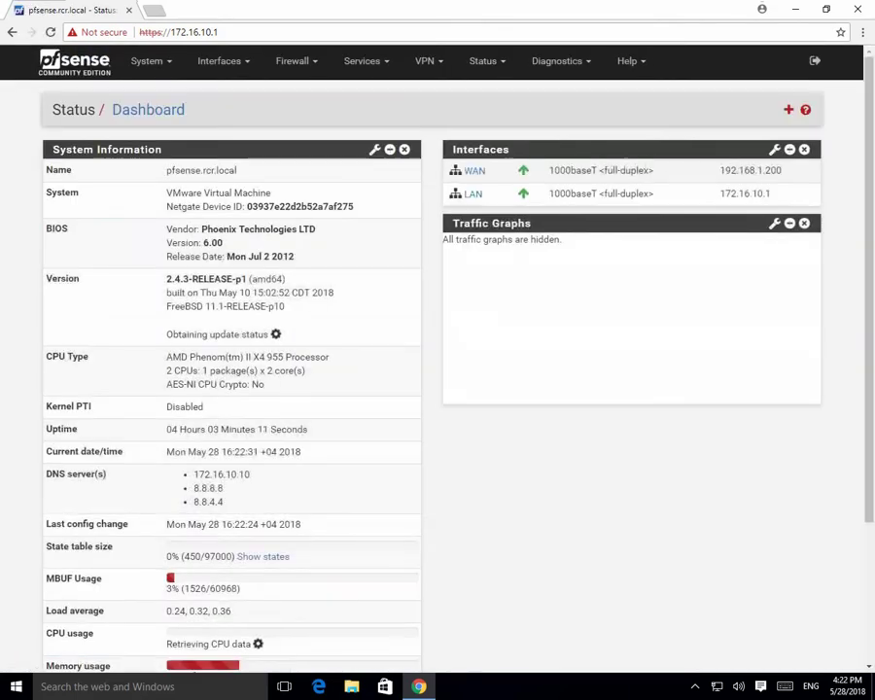
Inspect the invalid certificate's trust path, then go to System > Cert. Manager CAs.
left_click(90, 32)
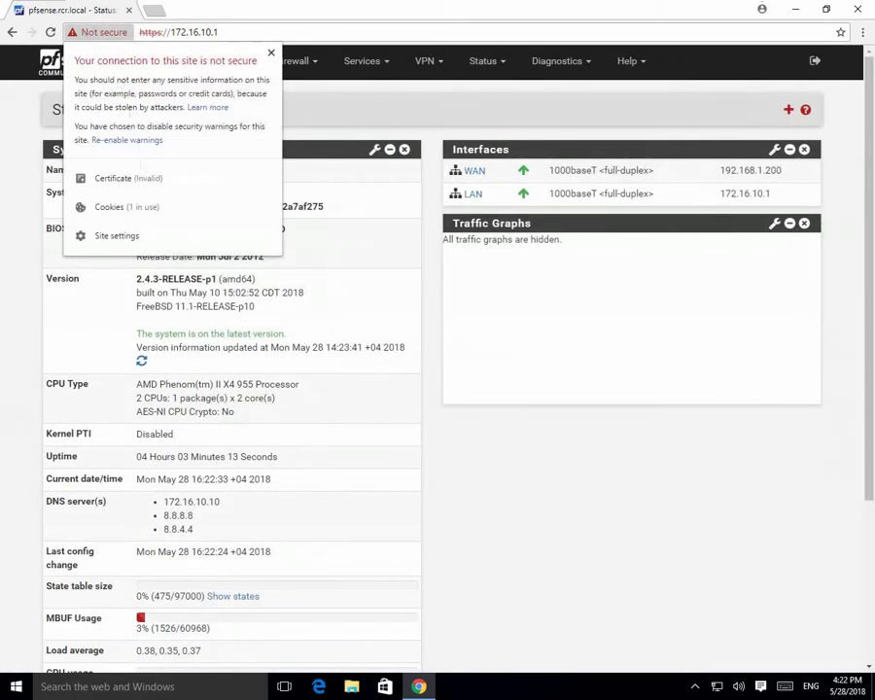
left_click(123, 181)
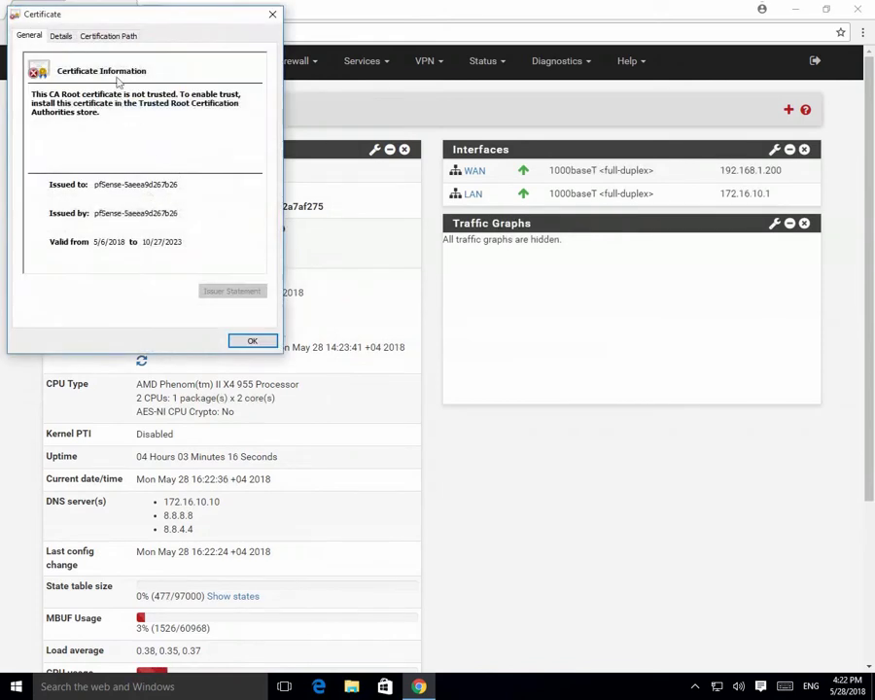
left_click(108, 36)
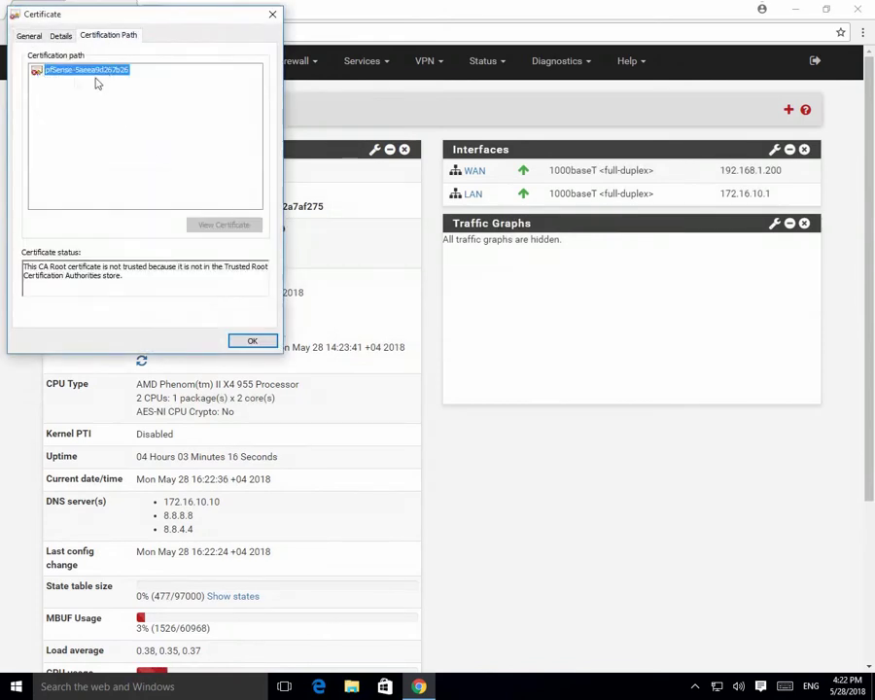
left_click(272, 15)
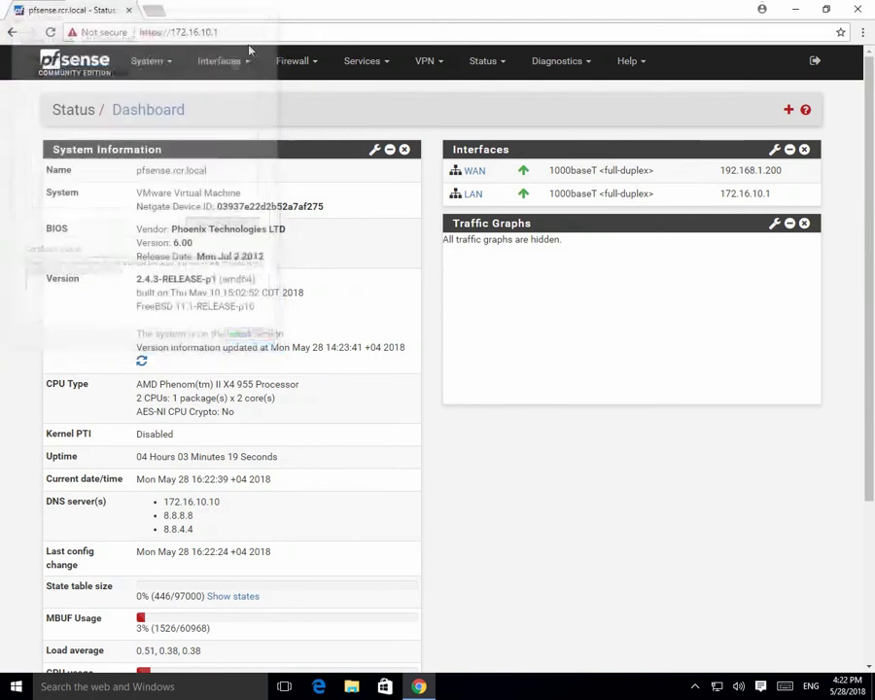
left_click(166, 62)
left_click(163, 115)
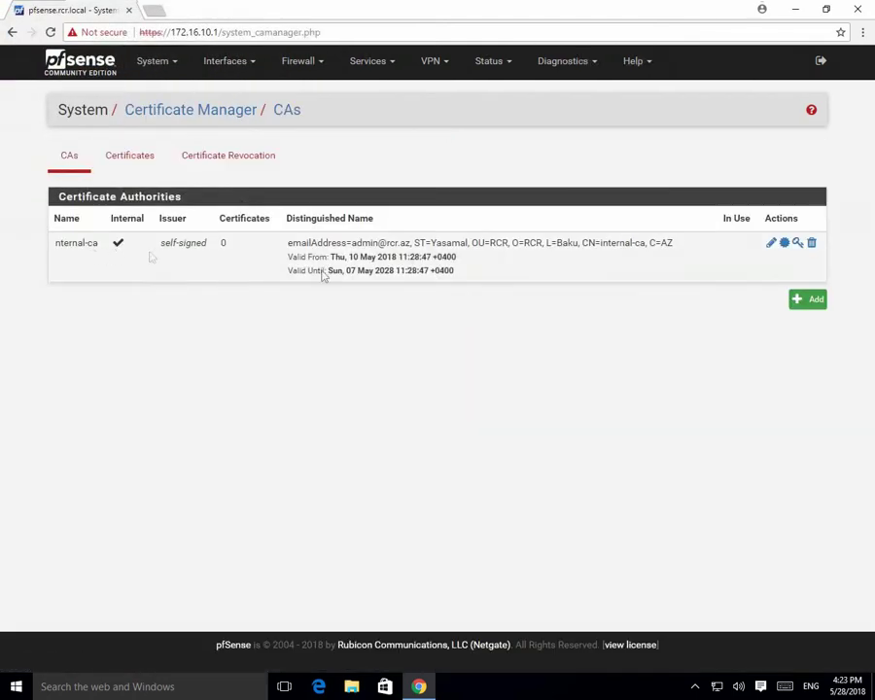
Add an internal Certificate Authority named pfsense-Root-CA with country code AZ.
left_click(811, 299)
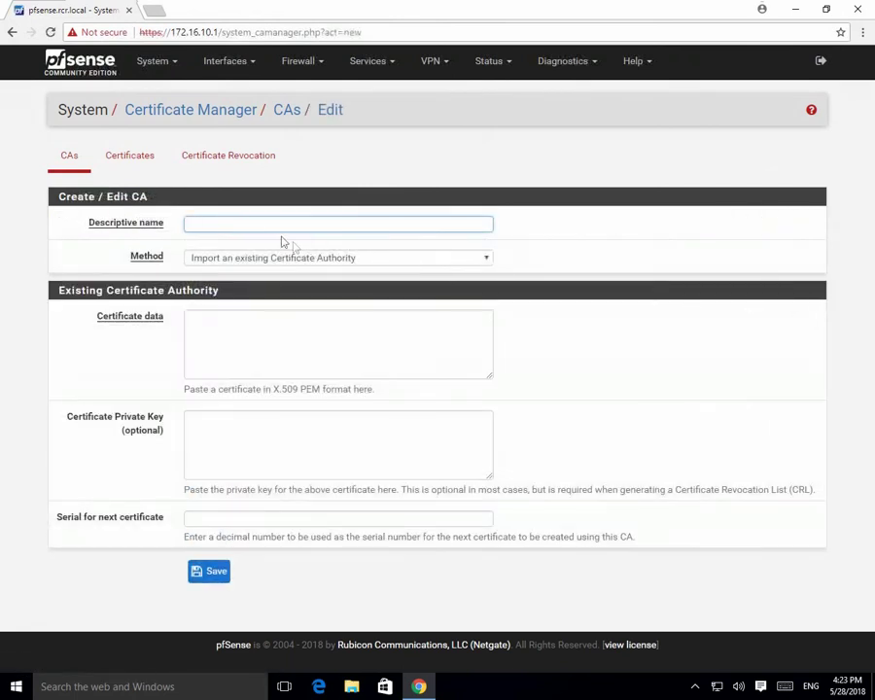
left_click(285, 260)
left_click(273, 301)
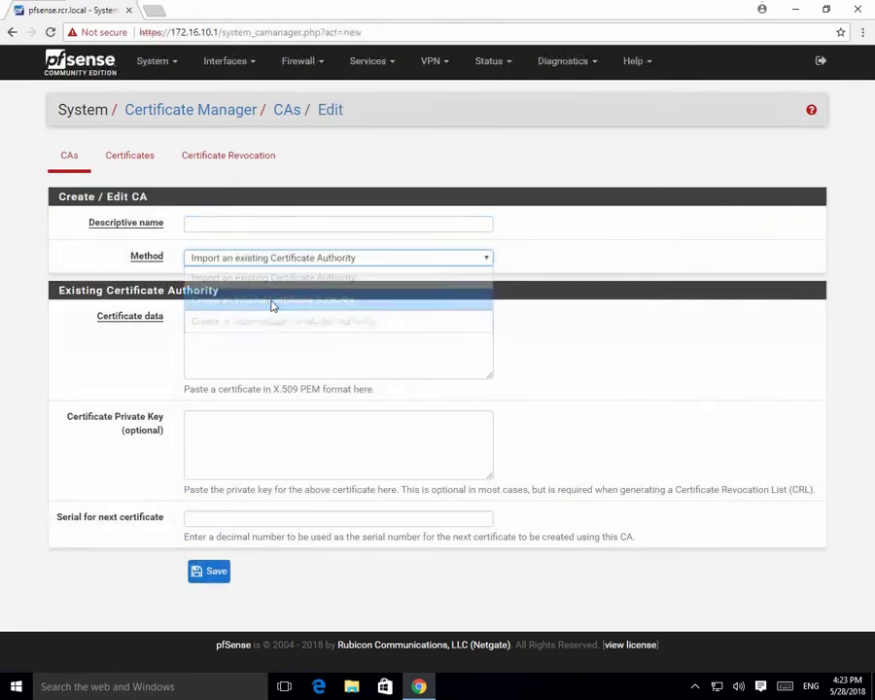
left_click(229, 226)
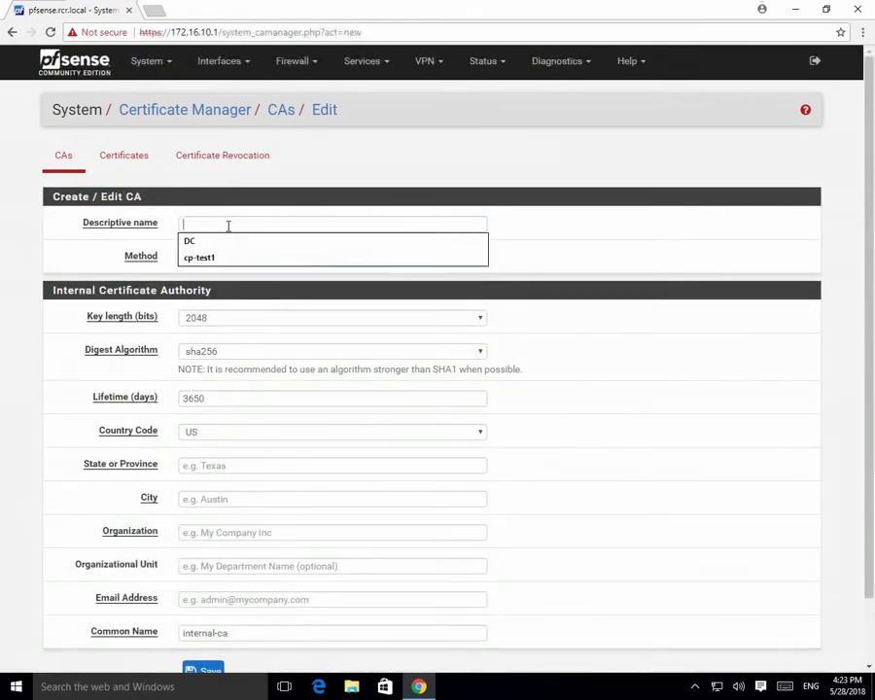
type("pfsense-")
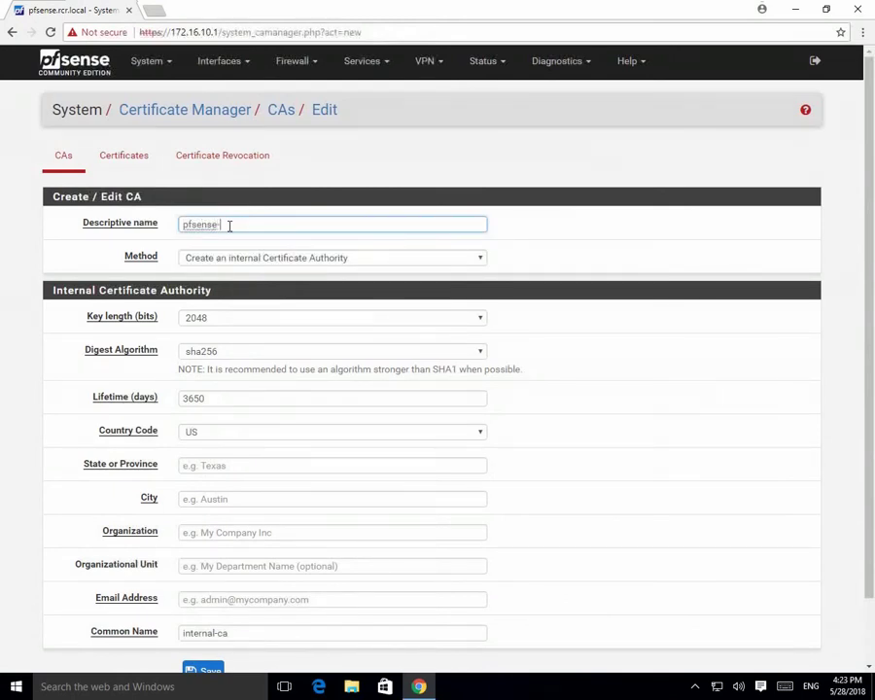
type("Root-CA")
scroll(288, 380, "down", 1)
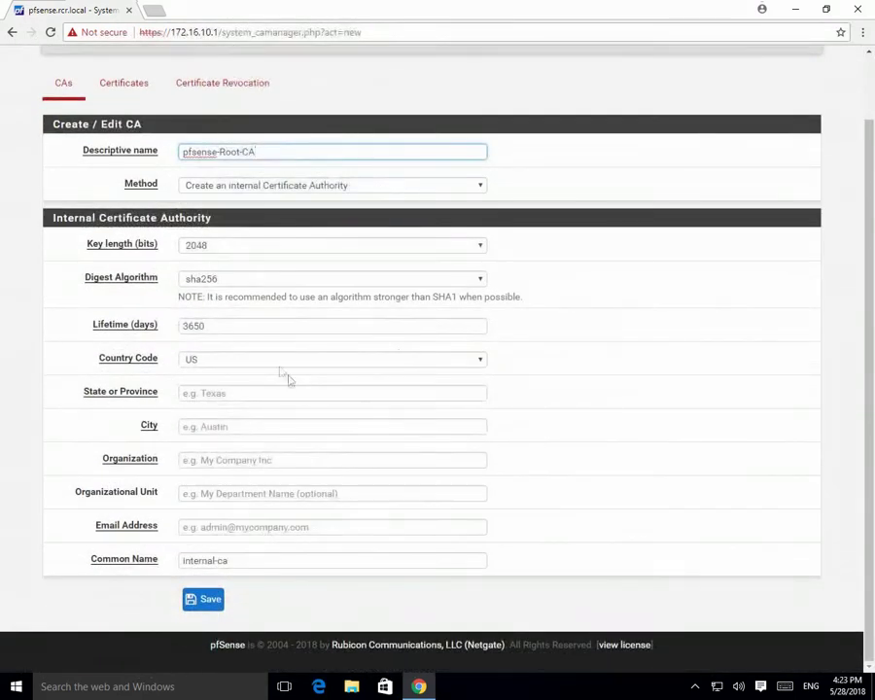
left_click(280, 363)
scroll(273, 306, "down", 2)
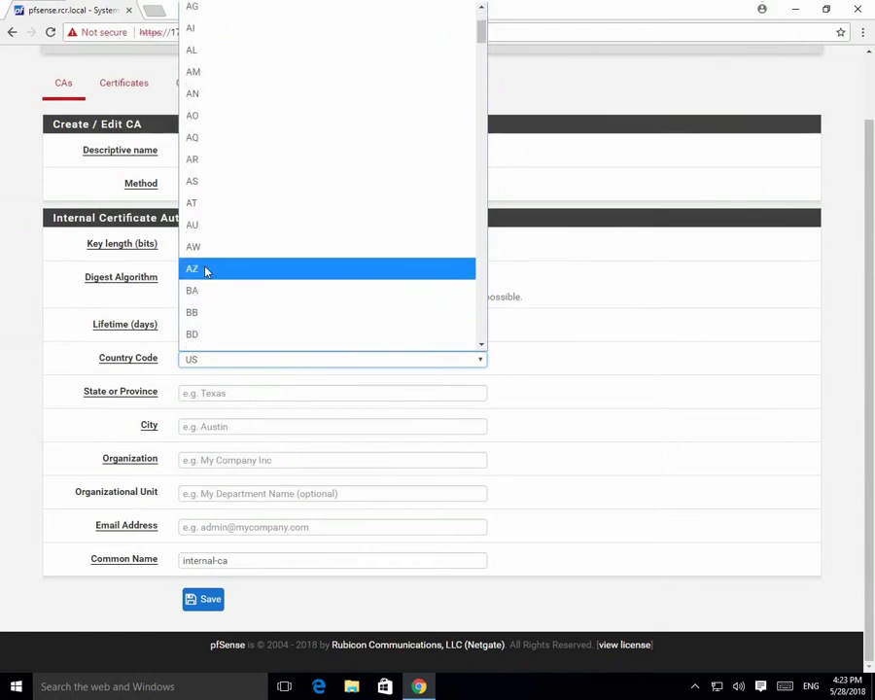
left_click(205, 269)
Fill state Baku, city Baku, organization RCR, unit RCR, and the admin e-mail.
left_click(230, 390)
type("Baku")
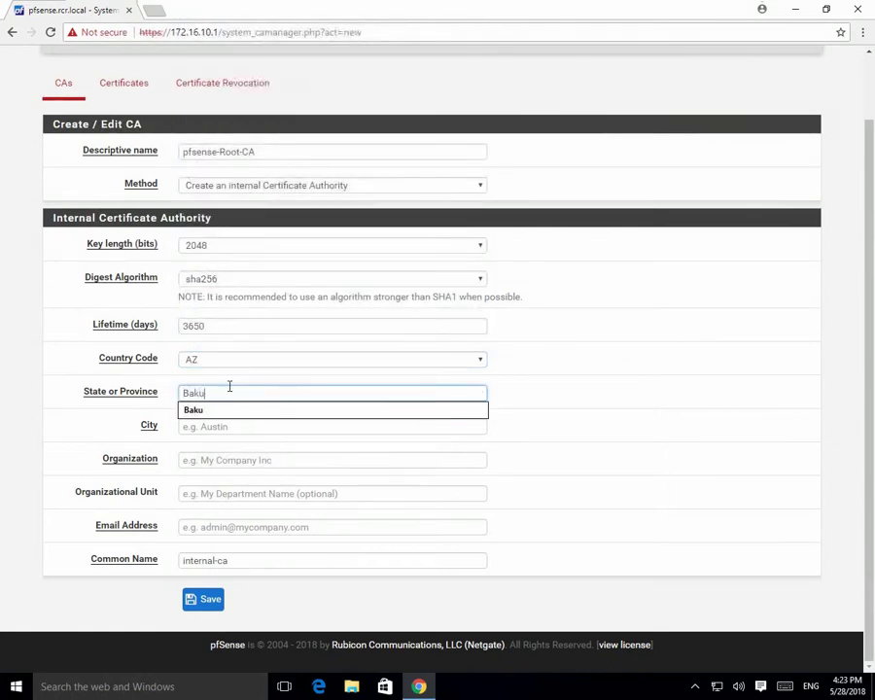
key("Tab")
type("Bak")
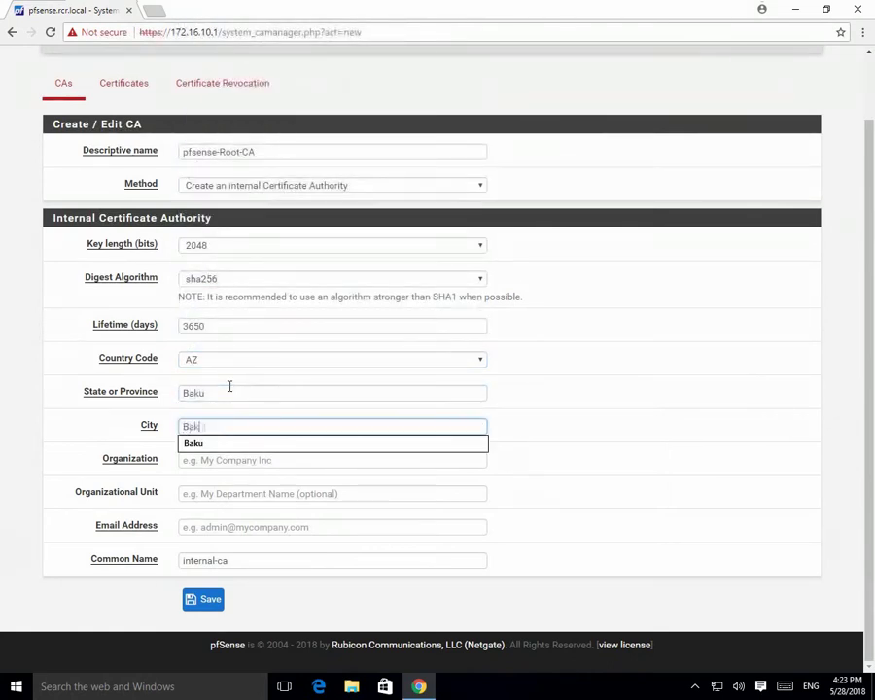
type("u")
key("Tab")
type("RCR")
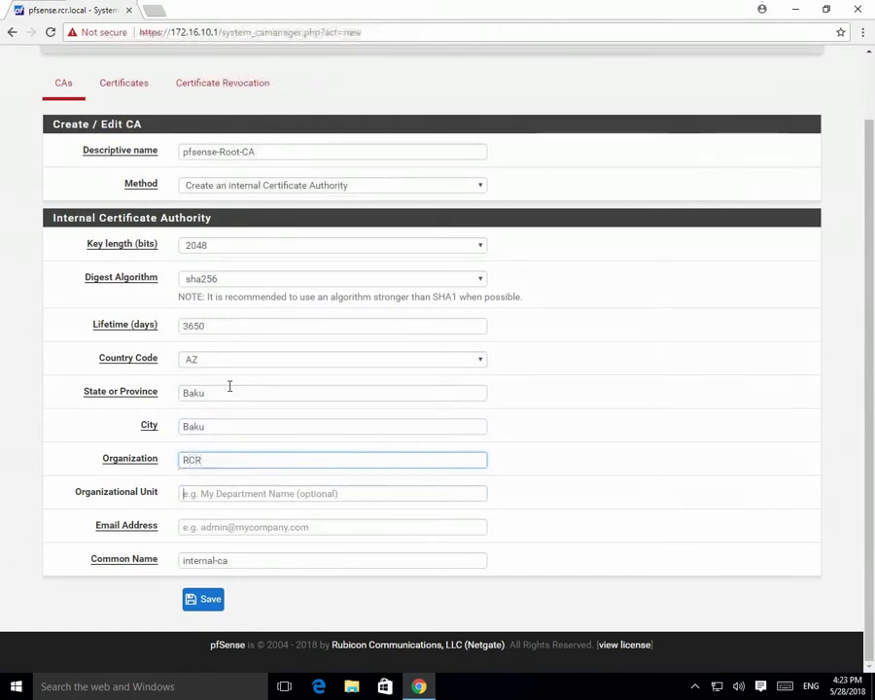
key("Tab")
type("RCR")
key("Tab")
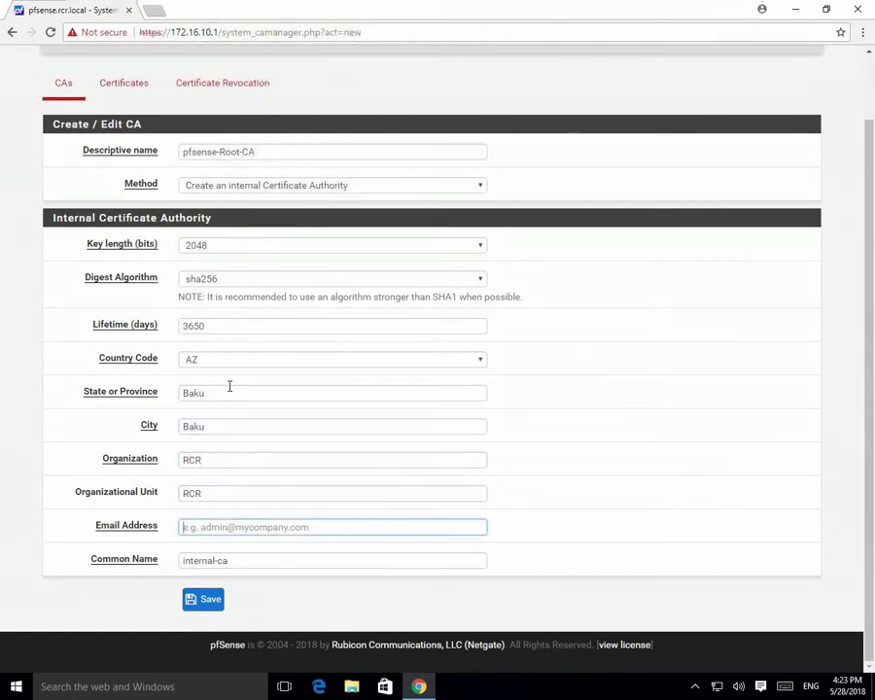
type("admin")
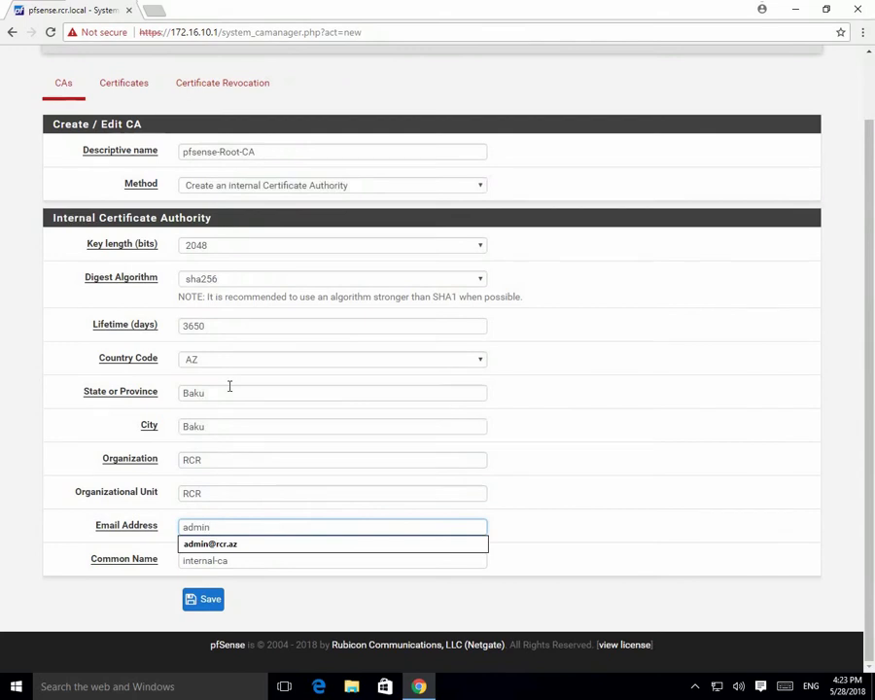
key("Down")
key("Tab")
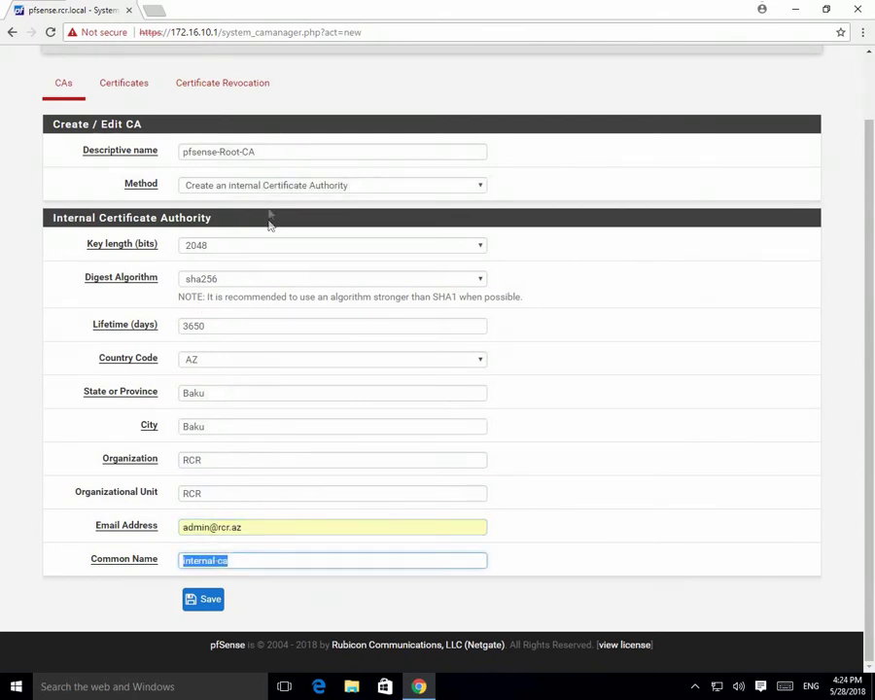
Copy pfsense-Root-CA into the Common Name field and save the CA.
triple_click(272, 151)
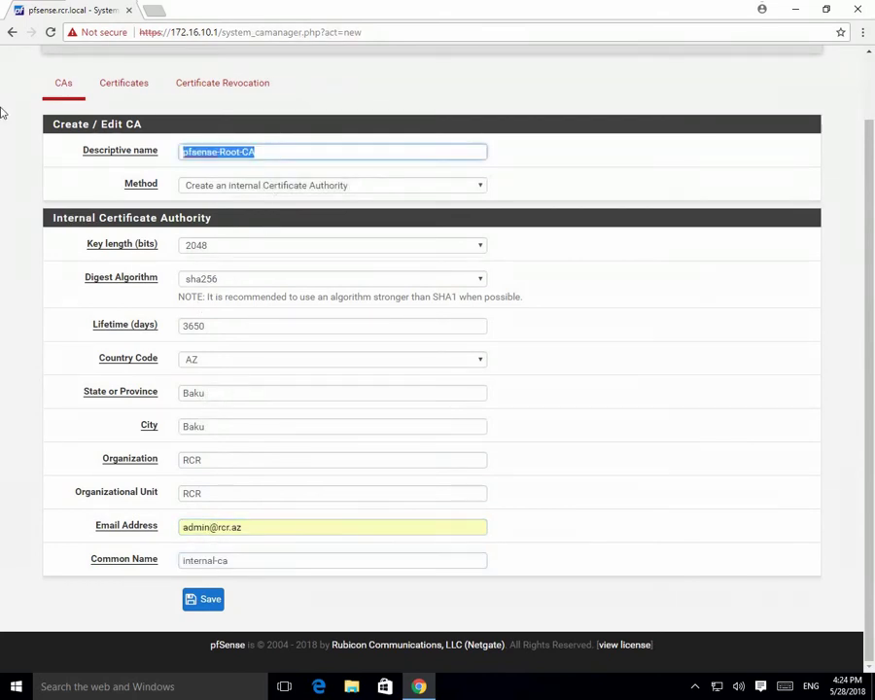
key("ctrl+c")
triple_click(258, 562)
key("ctrl+v")
left_click(208, 598)
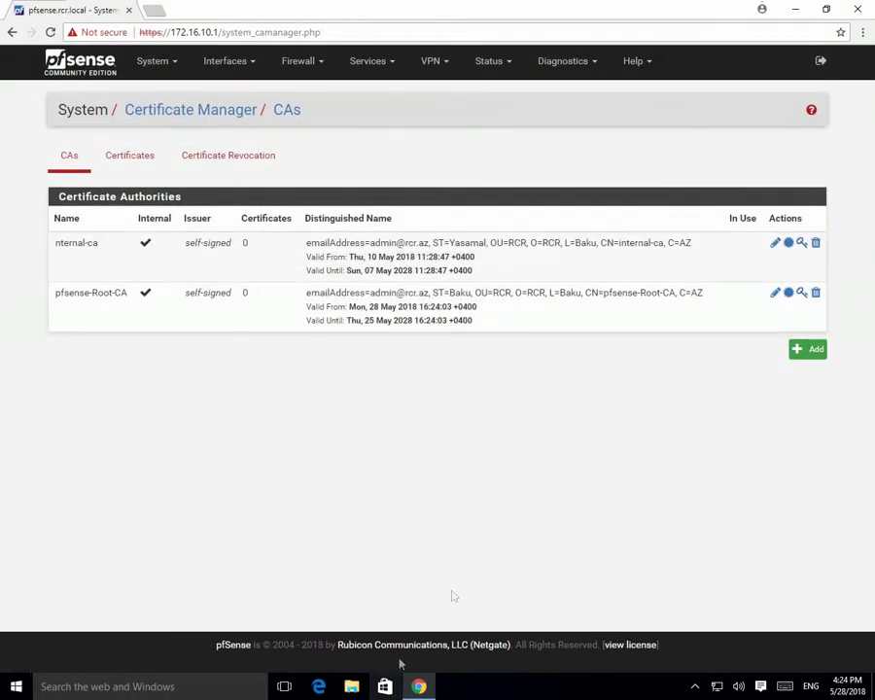
Add an intermediate CA named pfsense-sub1-CA signed by pfsense-Root-CA.
left_click(807, 349)
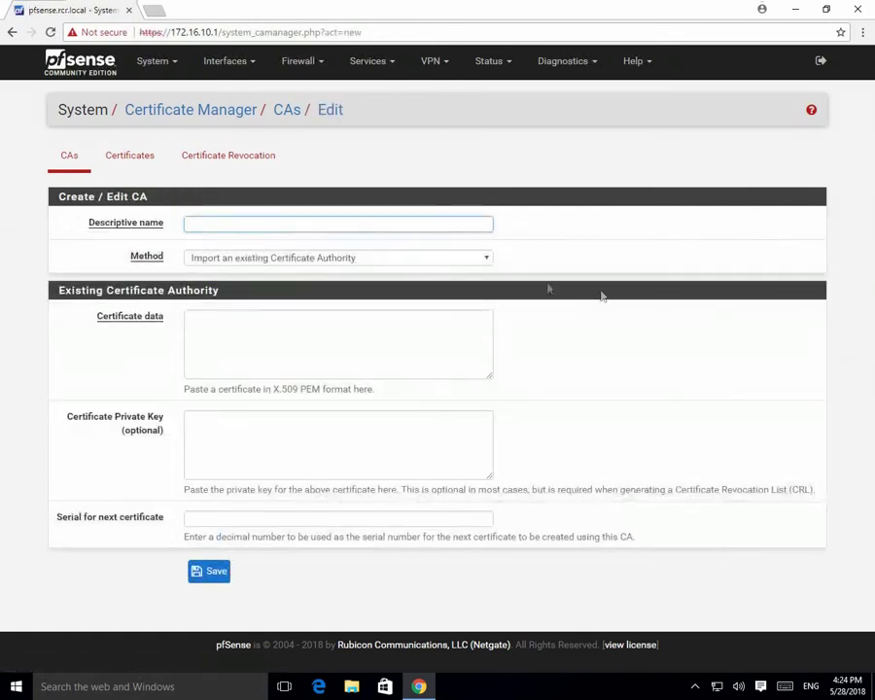
left_click(468, 257)
left_click(330, 322)
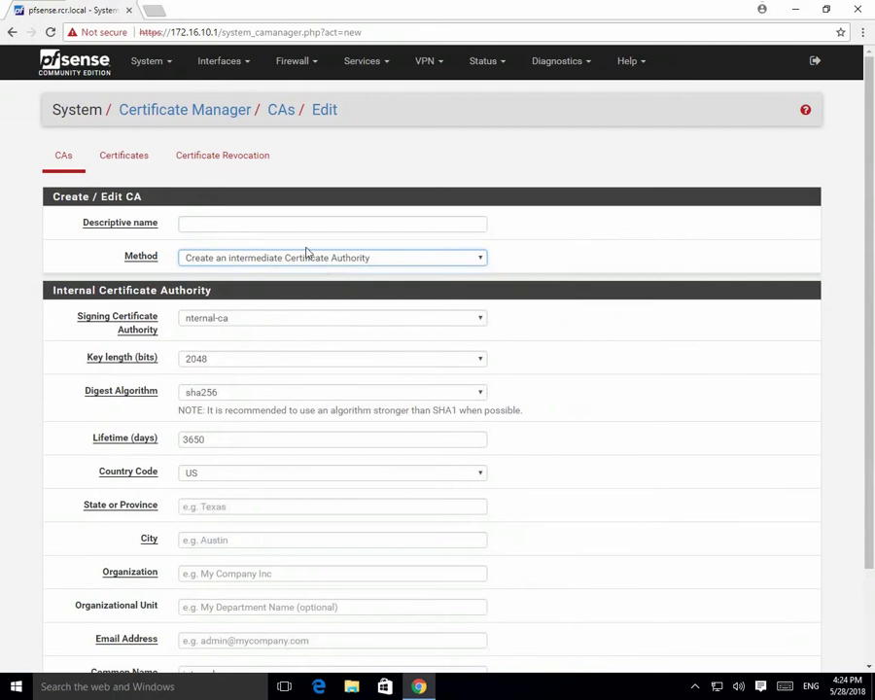
left_click(264, 225)
type("pfsense")
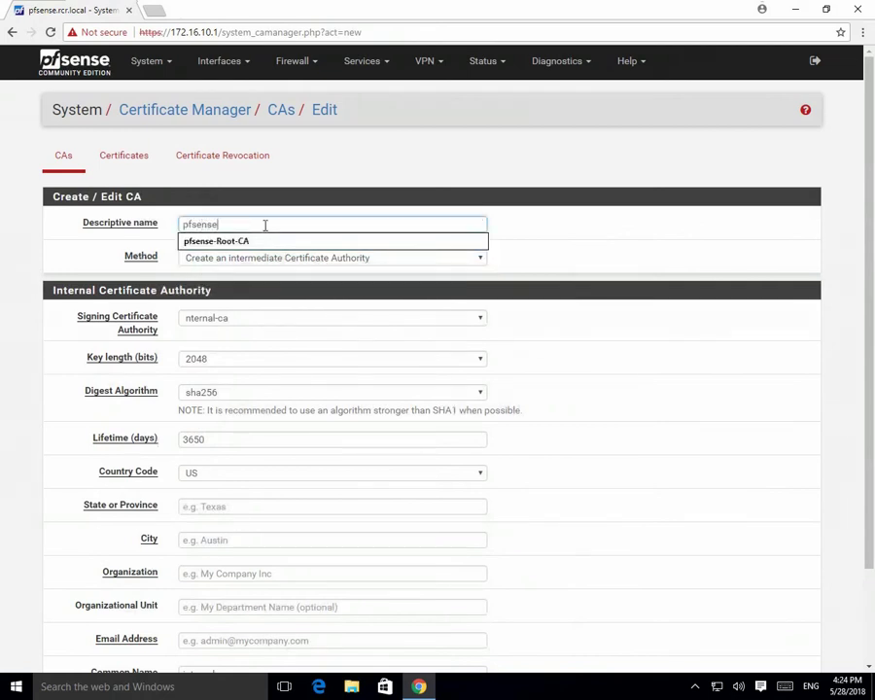
type("-sub")
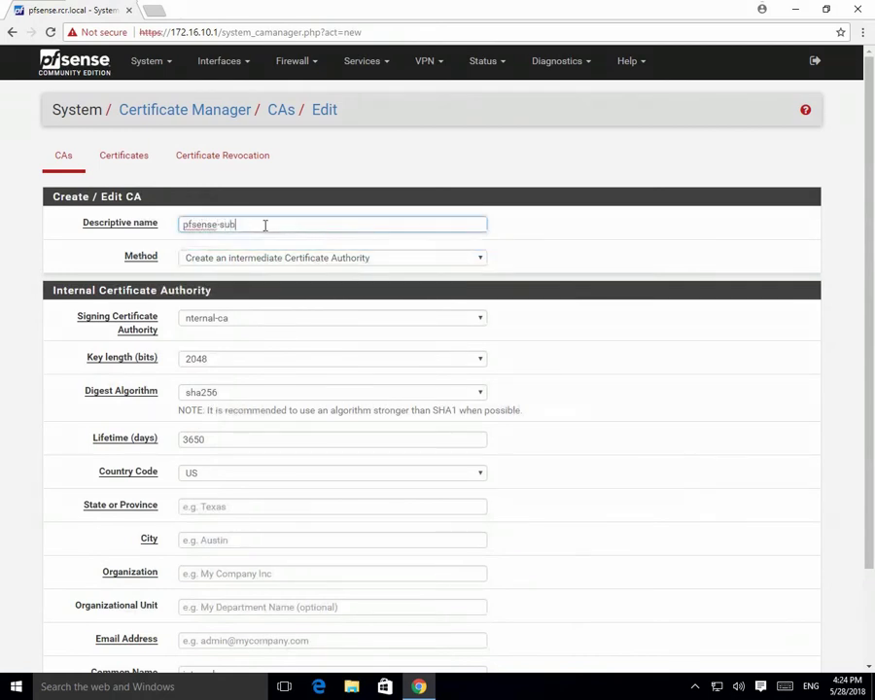
type("1-CA")
key("ctrl+a")
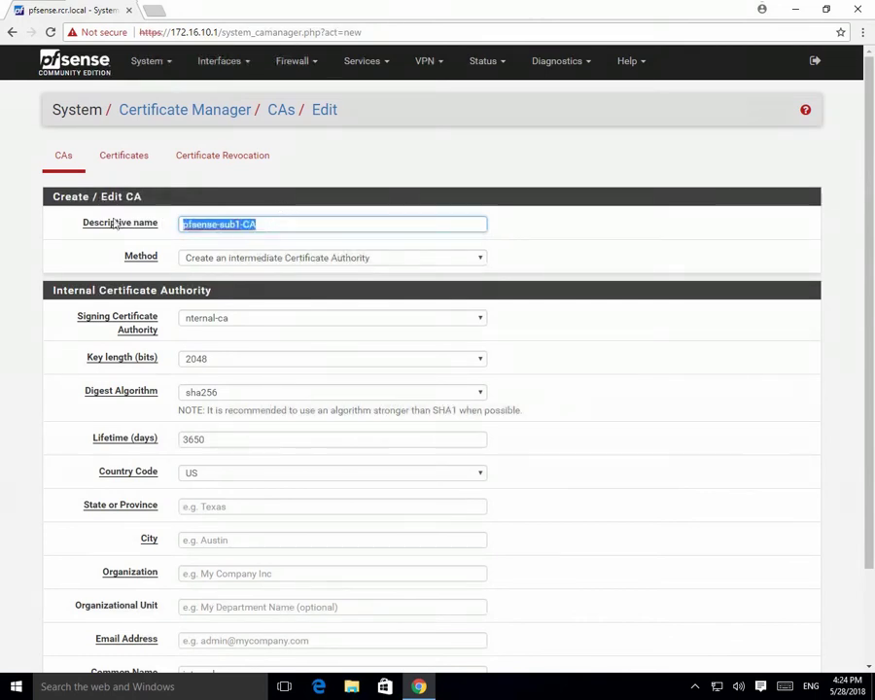
left_click(249, 319)
left_click(226, 359)
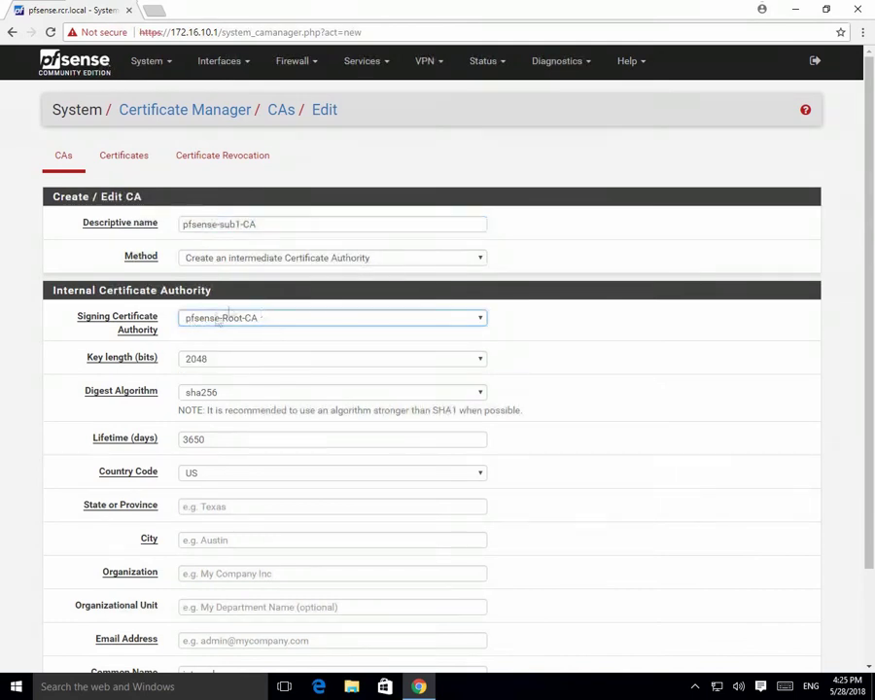
Set country AZ, state and city Baku, organization and unit RCR, and the admin e-mail.
left_click(223, 474)
scroll(243, 433, "down", 3)
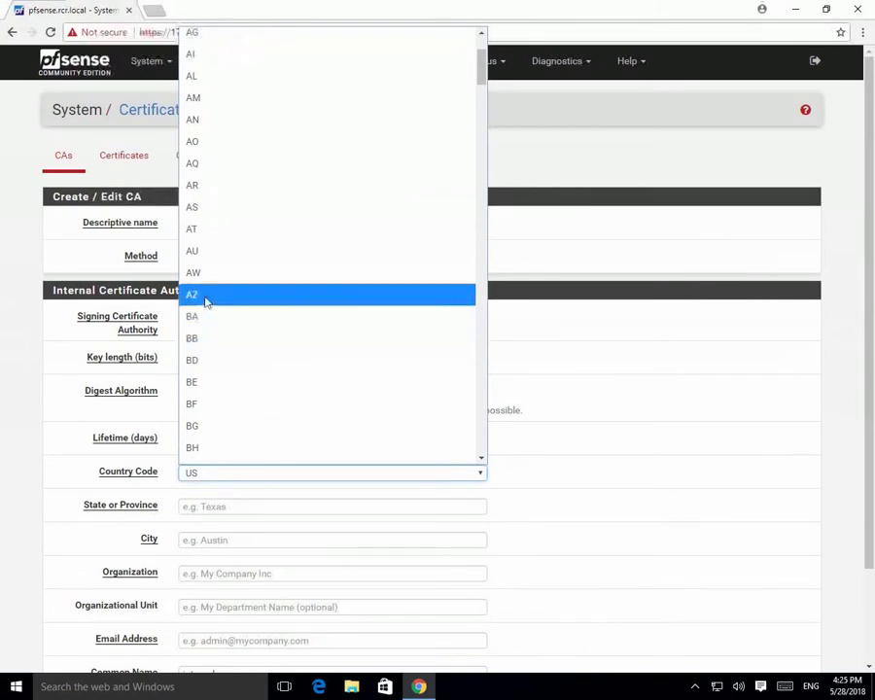
left_click(205, 296)
scroll(576, 484, "down", 1)
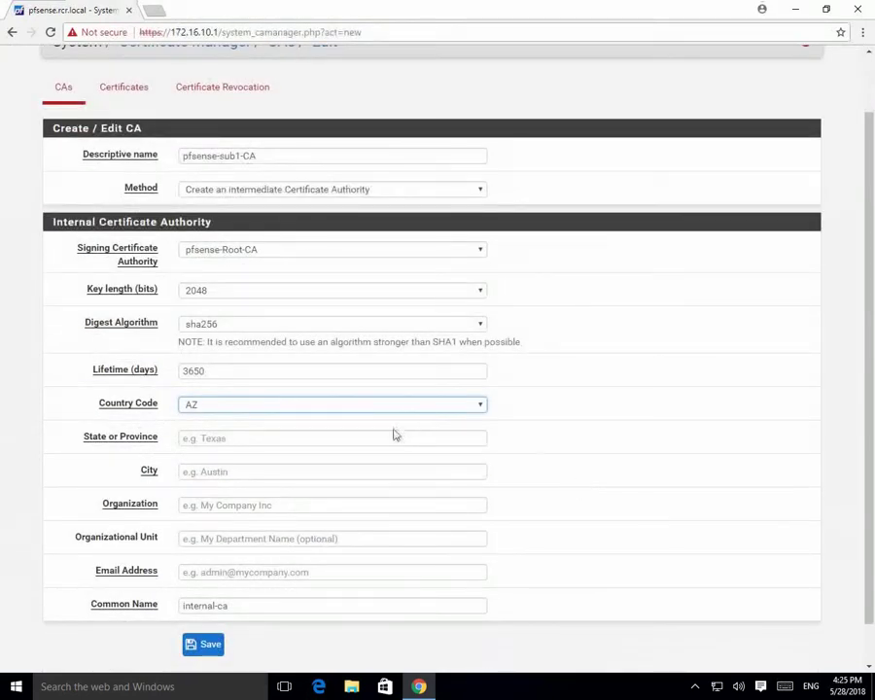
left_click(340, 438)
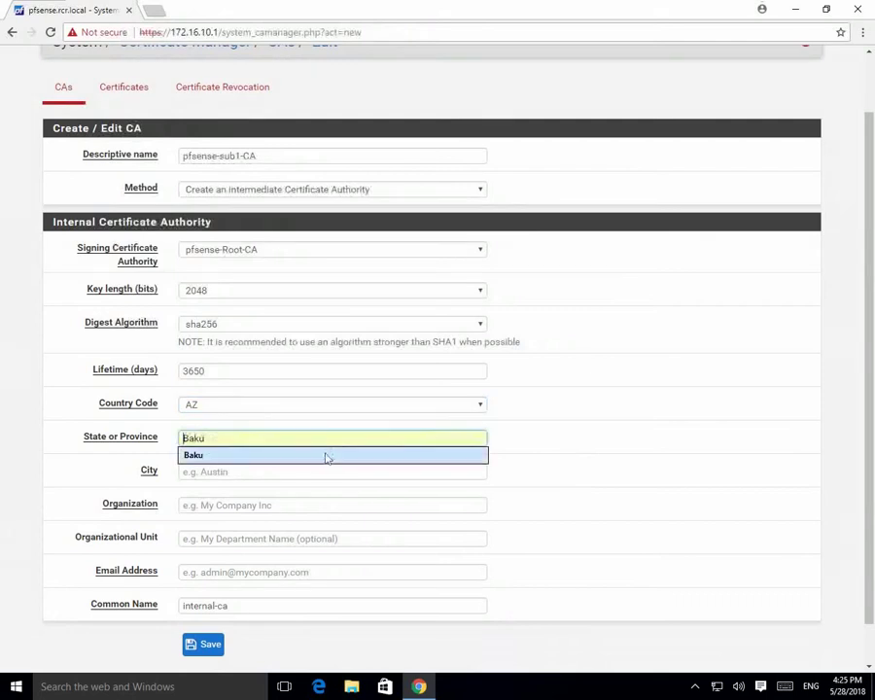
left_click(326, 456)
left_click(299, 472)
left_click(282, 486)
left_click(260, 504)
left_click(251, 522)
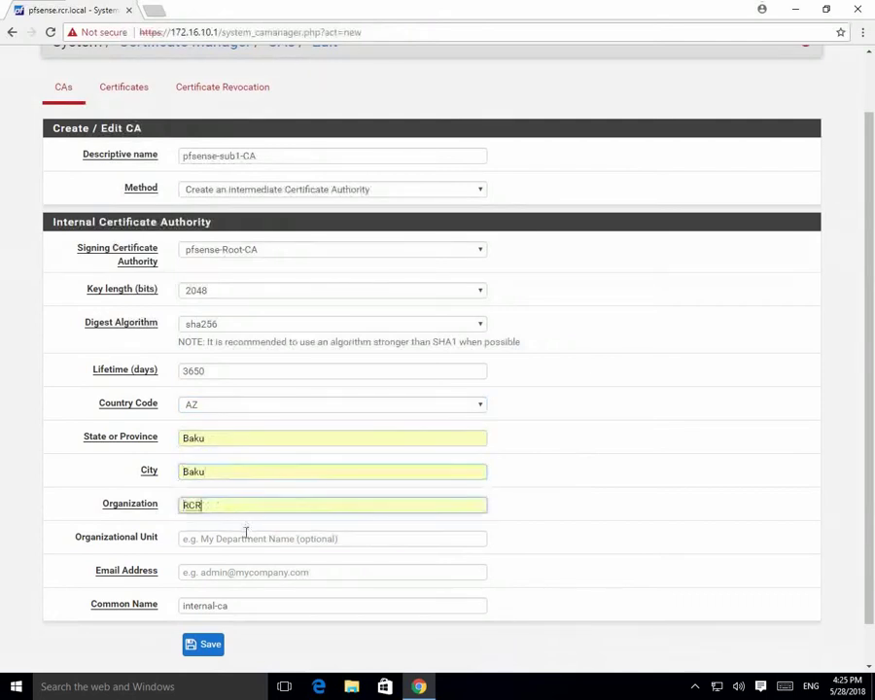
left_click(241, 539)
left_click(235, 553)
left_click(231, 572)
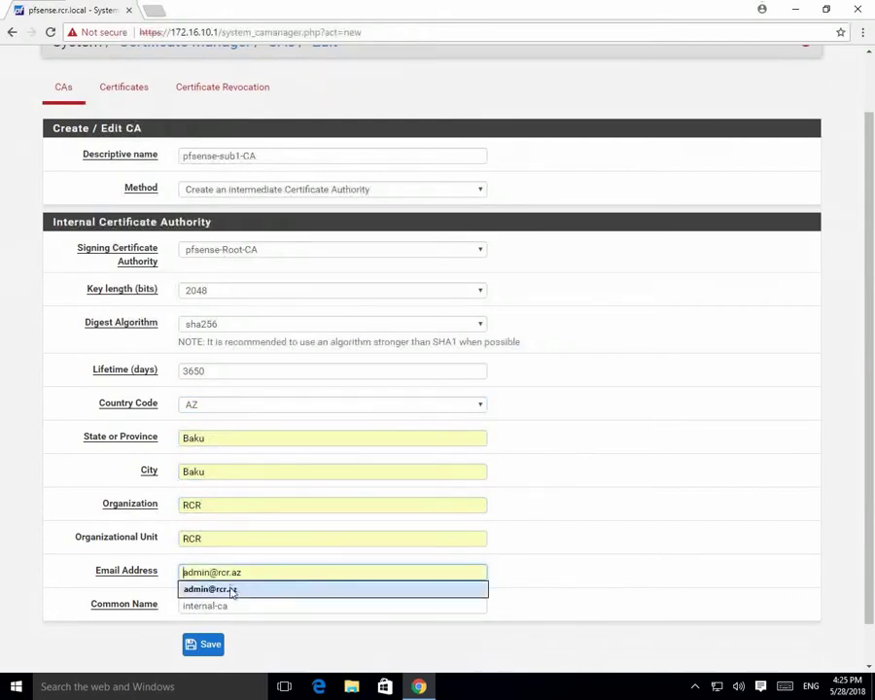
left_click(230, 588)
Paste pfsense-sub1-CA as the Common Name and save the intermediate CA.
left_click_drag(292, 156, 63, 165)
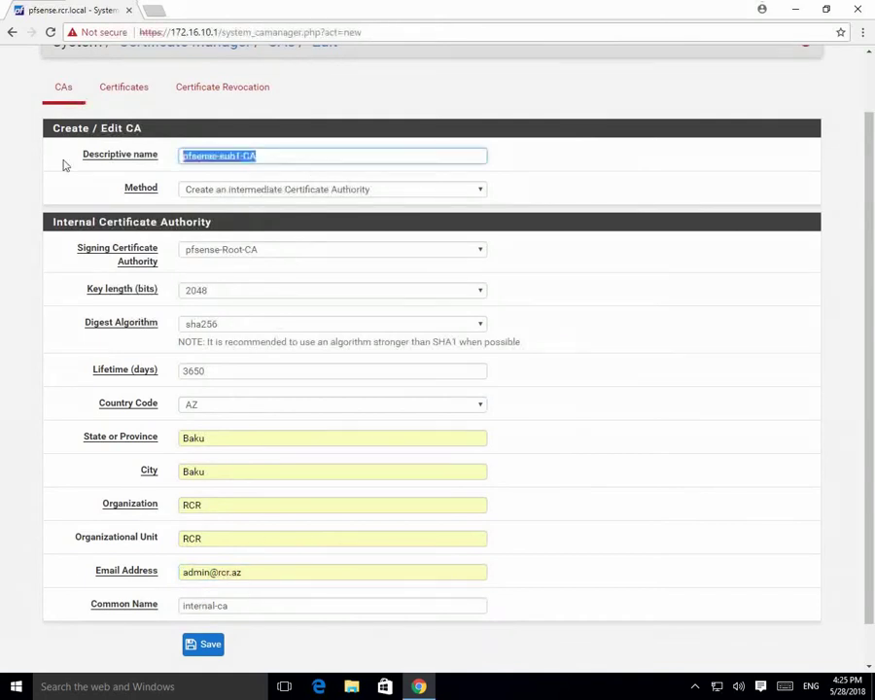
left_click_drag(259, 607, 119, 608)
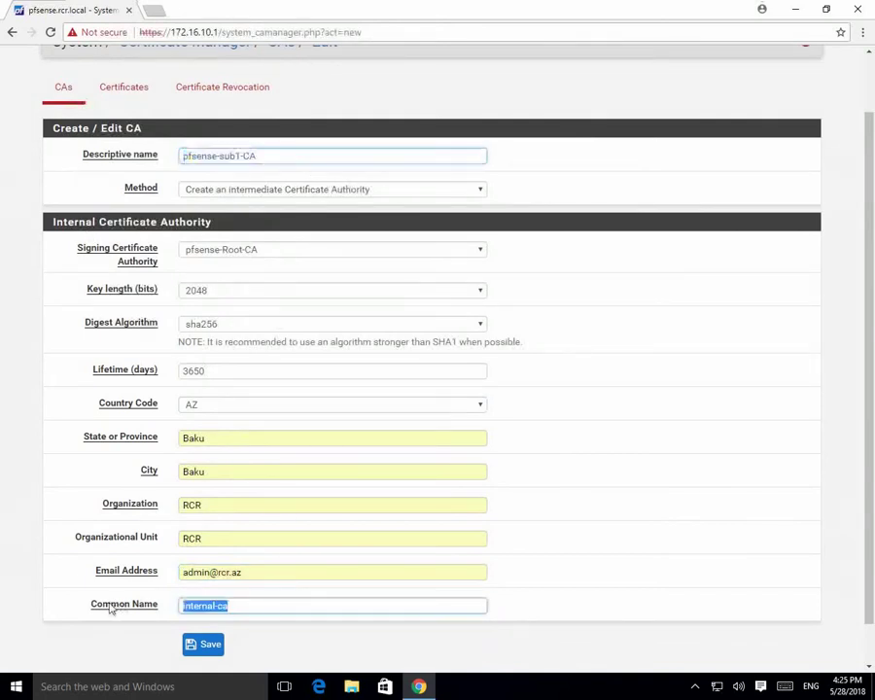
key("ctrl+v")
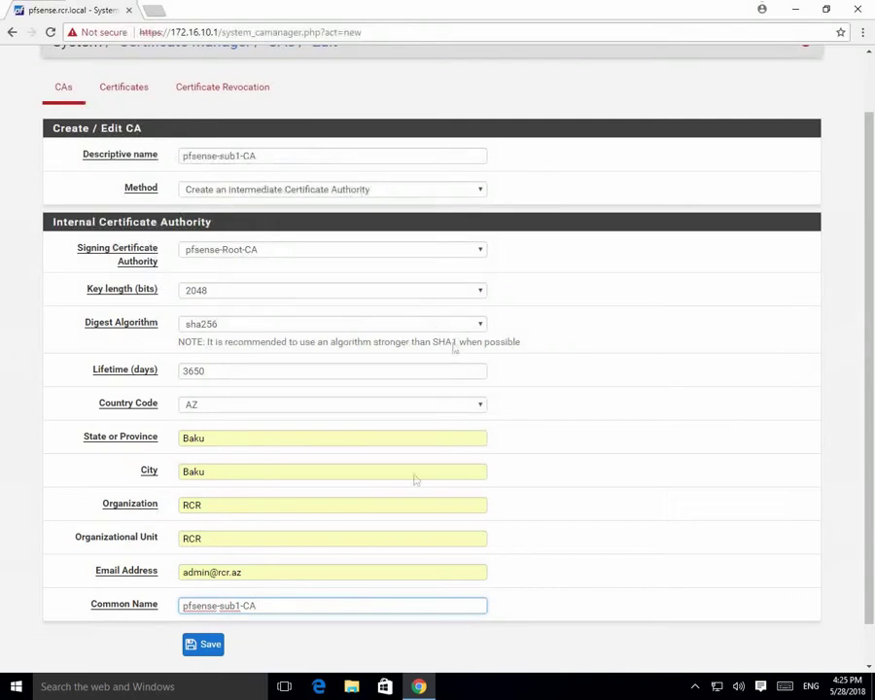
left_click(195, 649)
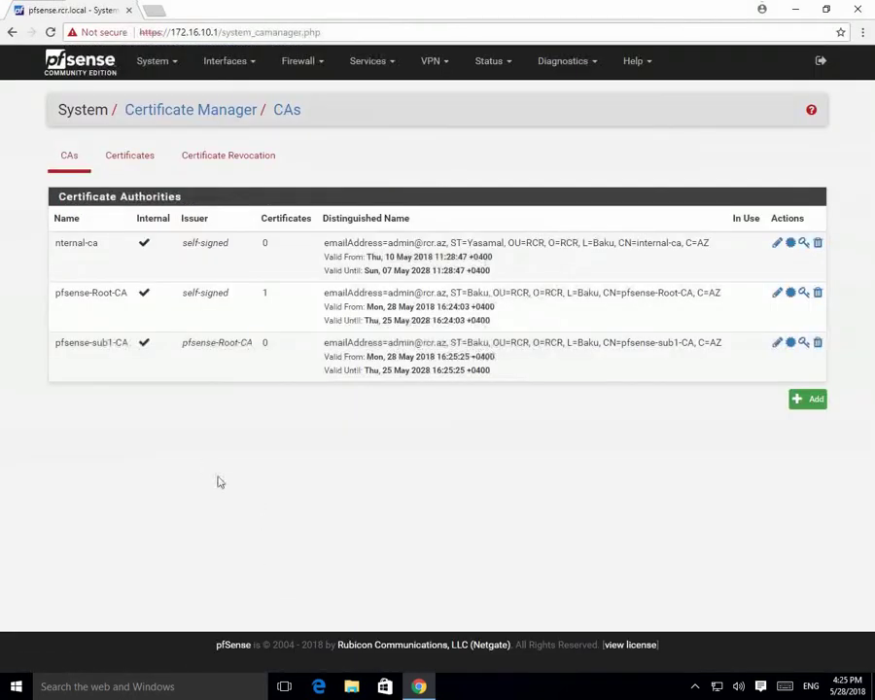
Add an internal certificate on the Certificates tab named pfsense.rcr.local.
left_click(141, 161)
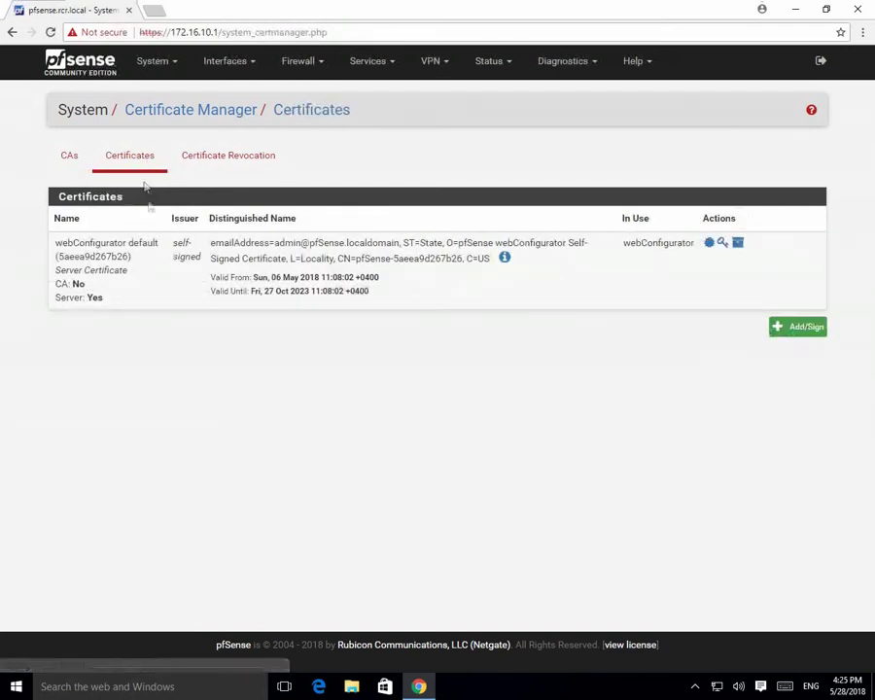
left_click(807, 329)
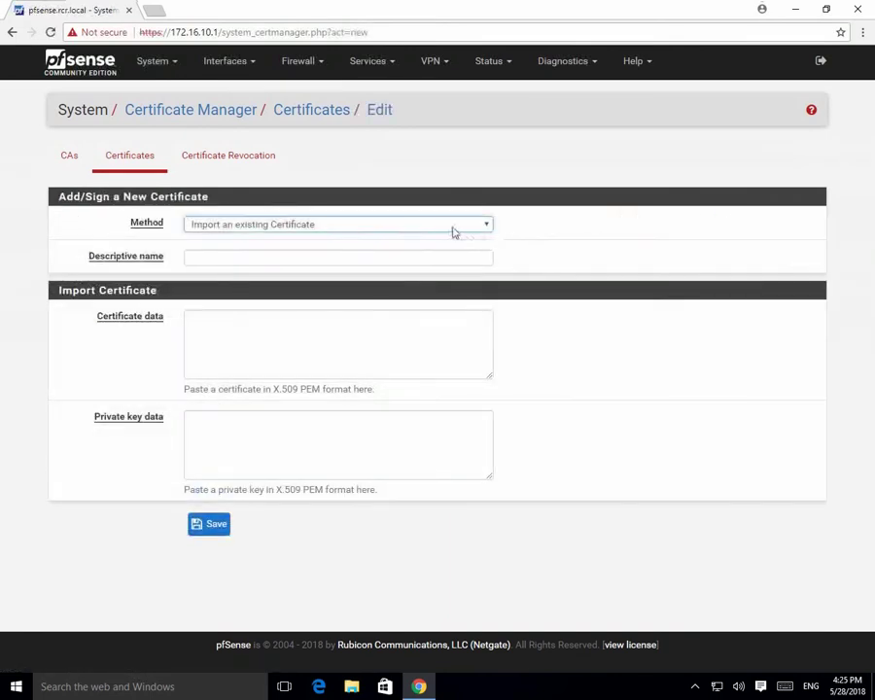
left_click(450, 228)
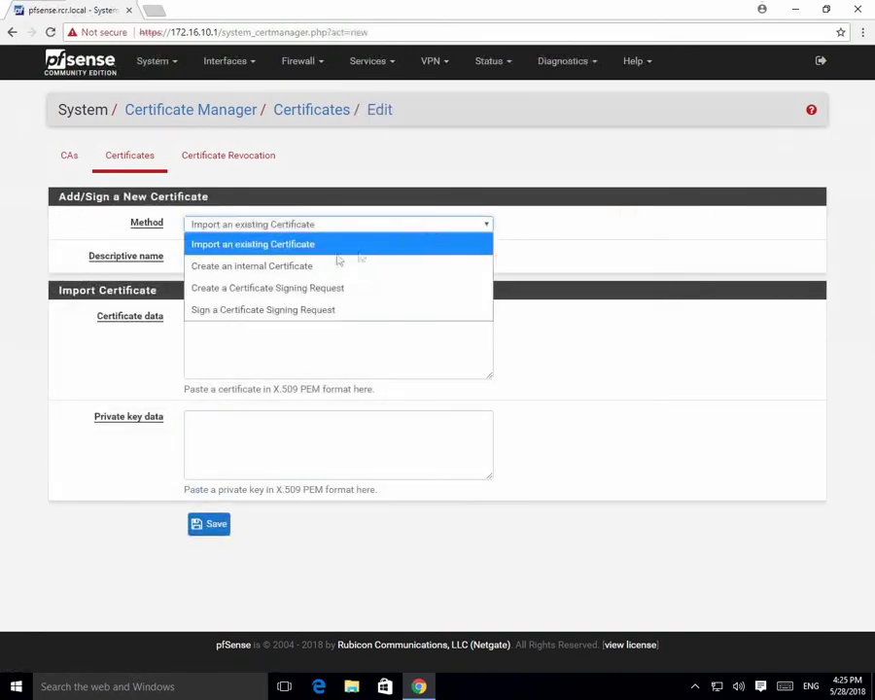
left_click(276, 268)
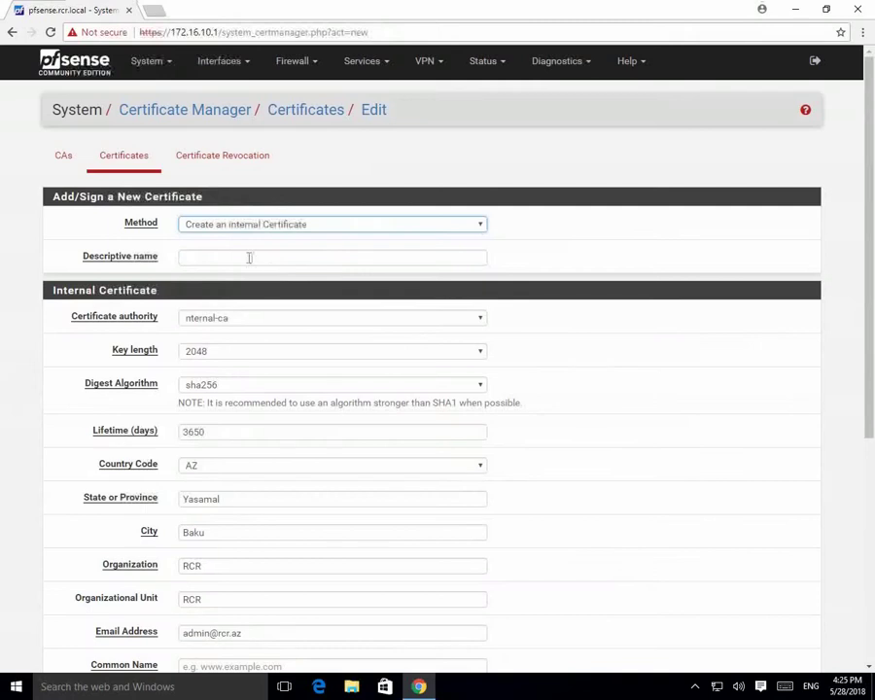
left_click(249, 258)
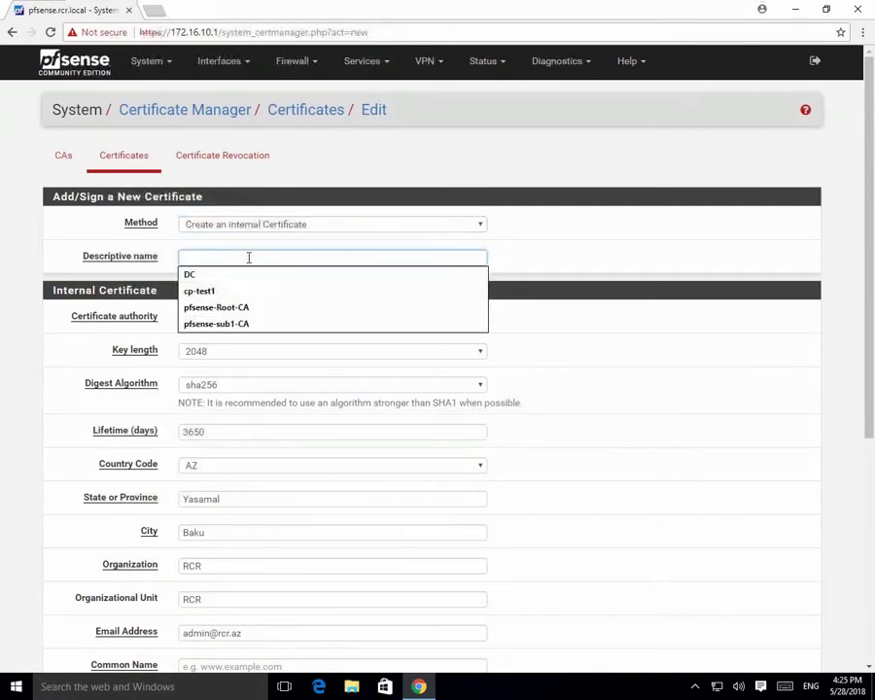
type("pfsense.rcr.local")
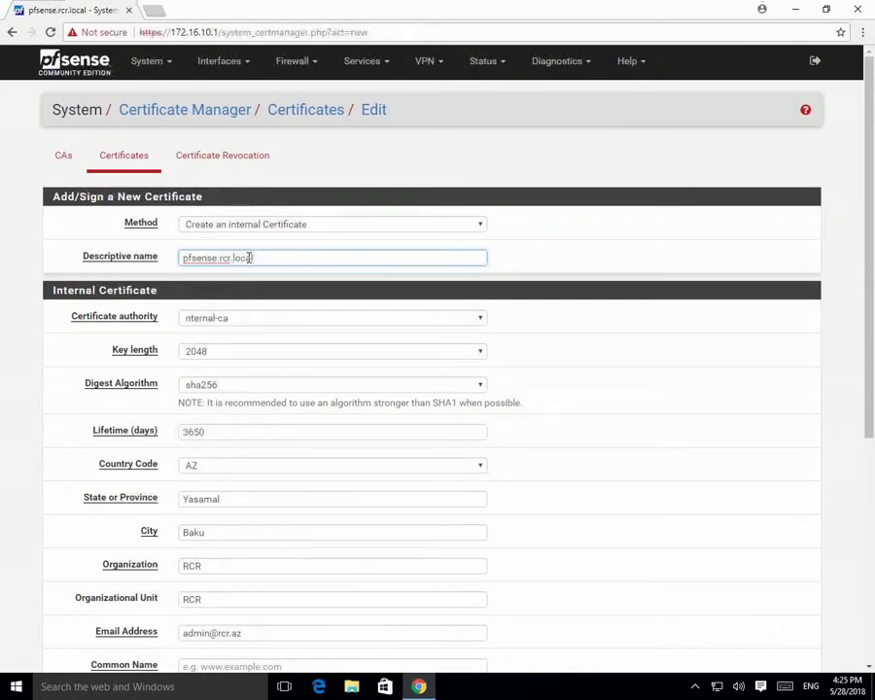
key("ctrl+a")
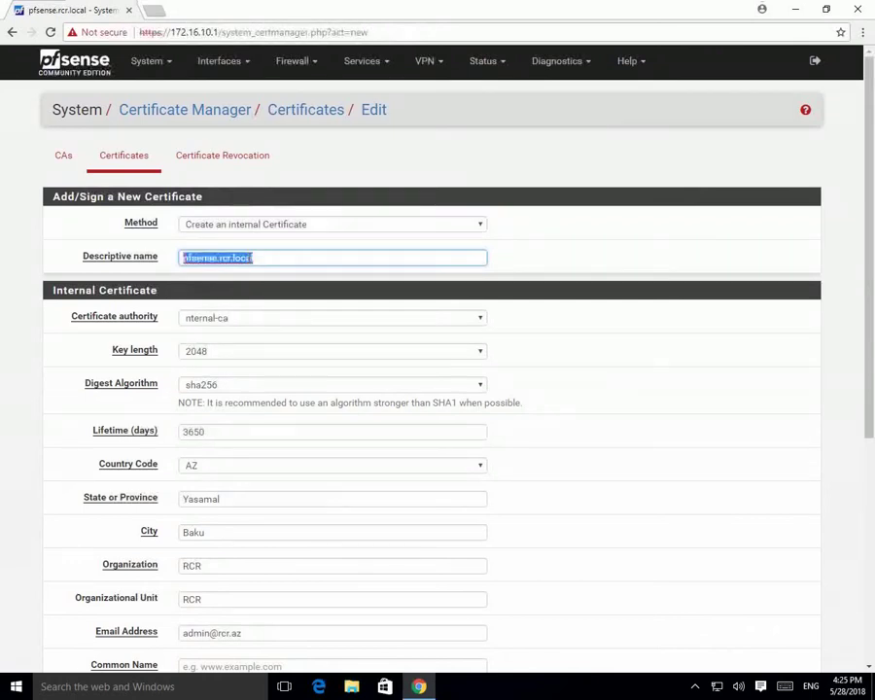
Choose pfsense-sub1-CA as the certificate's issuing authority.
left_click(298, 318)
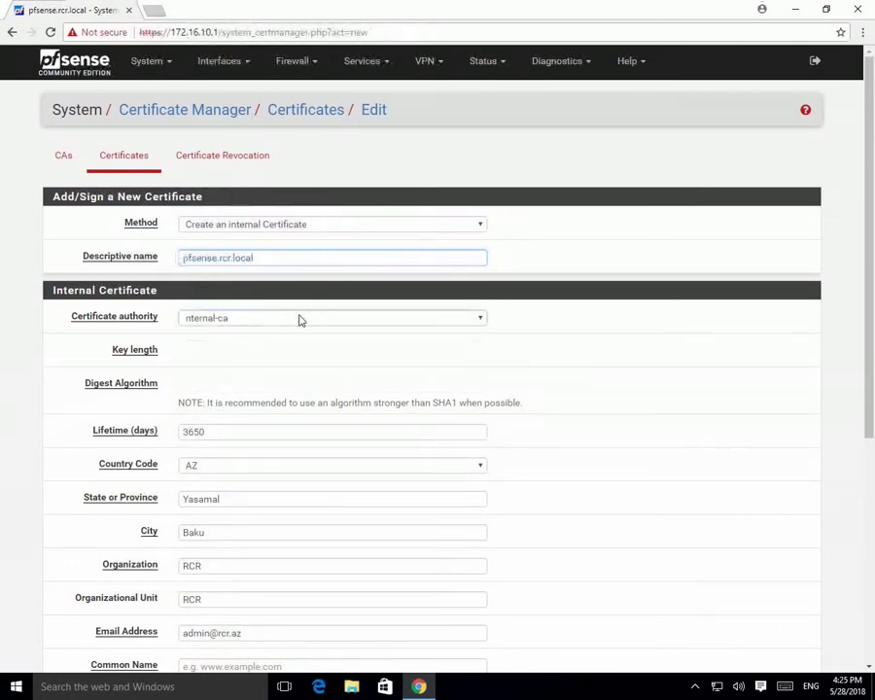
left_click(254, 355)
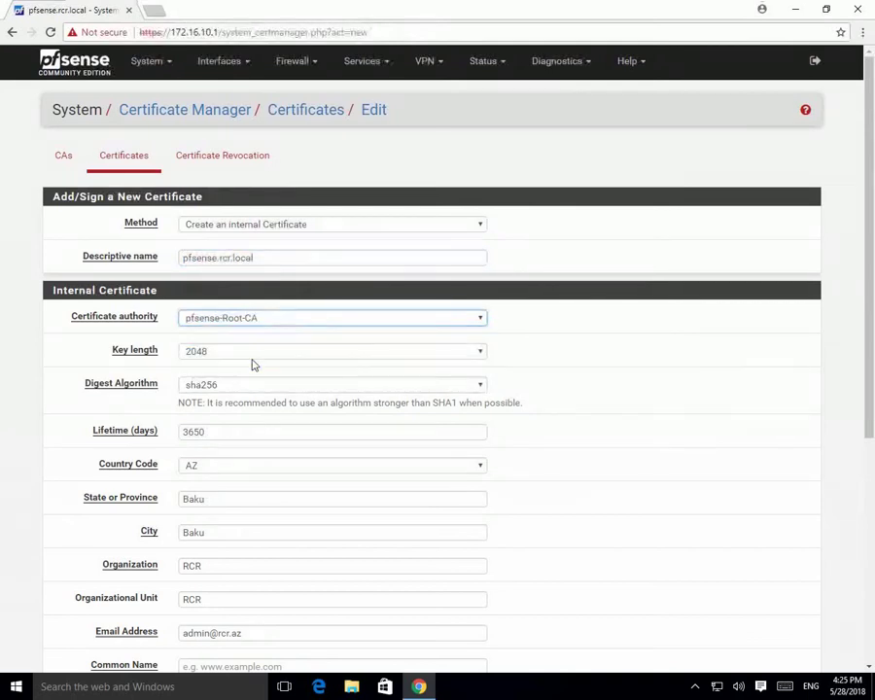
left_click(267, 323)
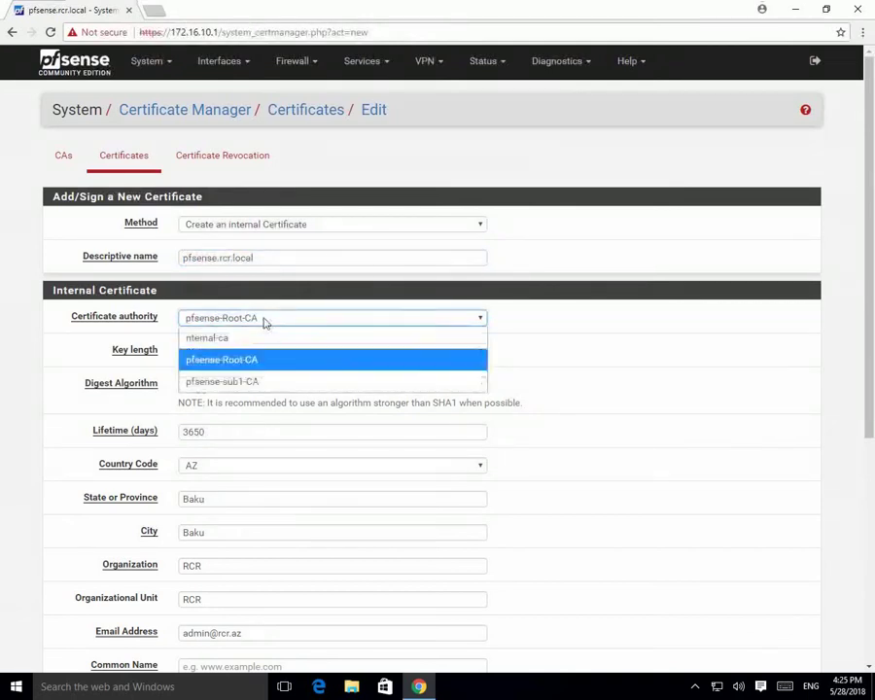
left_click(258, 382)
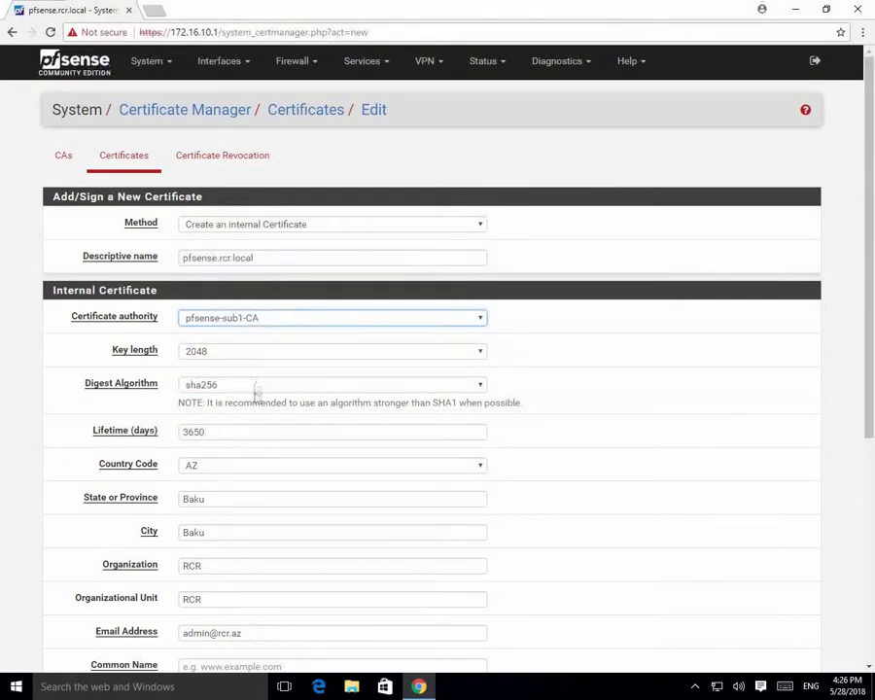
Set the Common Name to pfsense.rcr.local and the certificate type to Server Certificate.
scroll(645, 424, "down", 2)
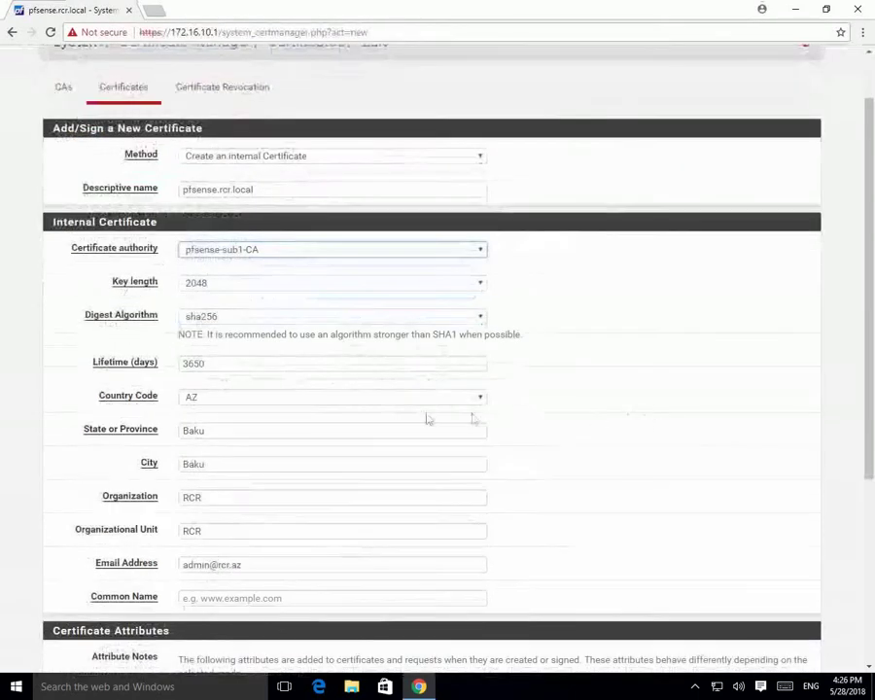
scroll(408, 423, "down", 2)
scroll(276, 273, "up", 3)
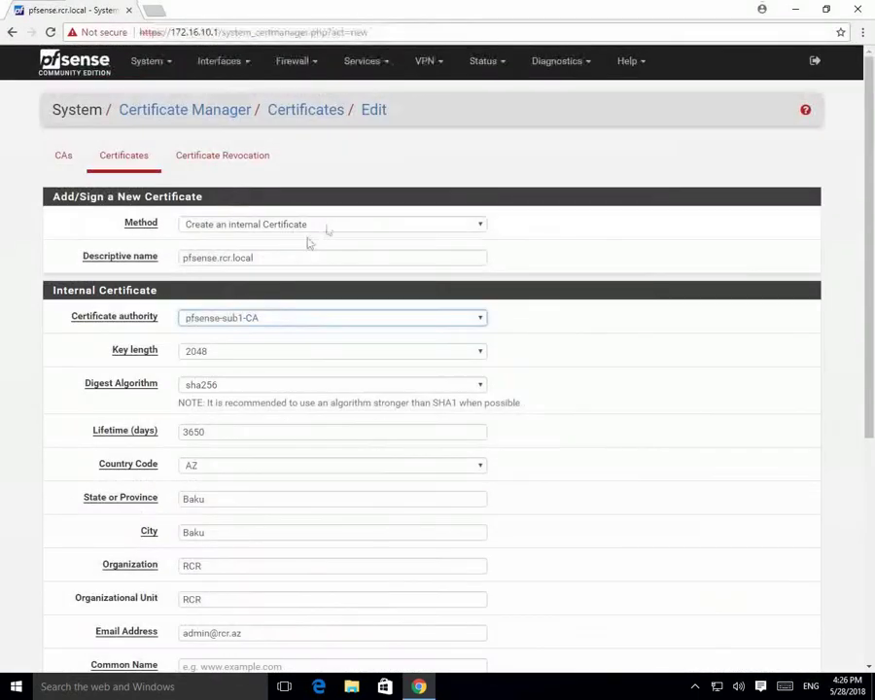
left_click_drag(287, 258, 71, 271)
key("ctrl+c")
scroll(222, 355, "down", 4)
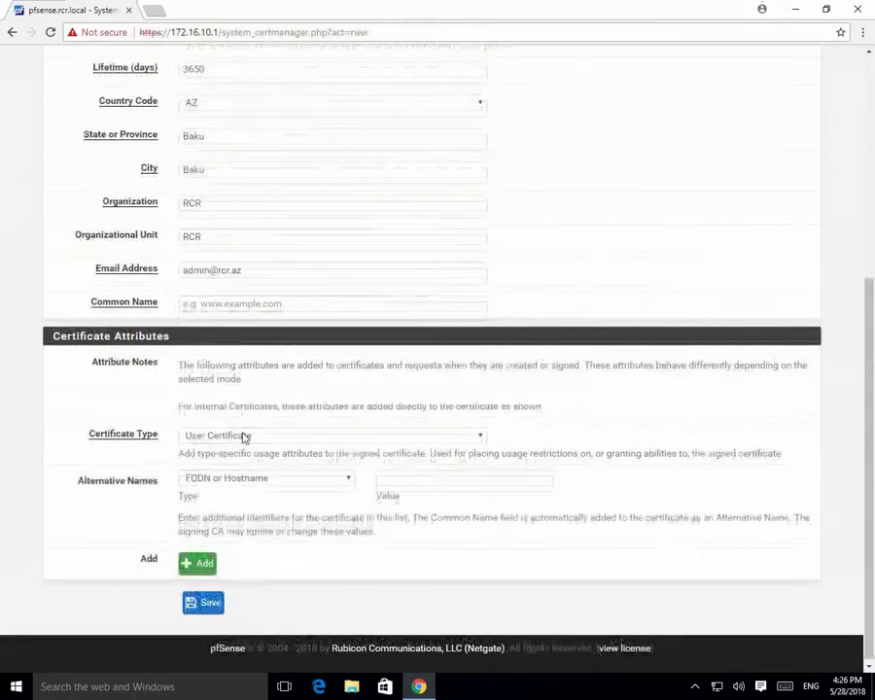
left_click(220, 299)
key("ctrl+v")
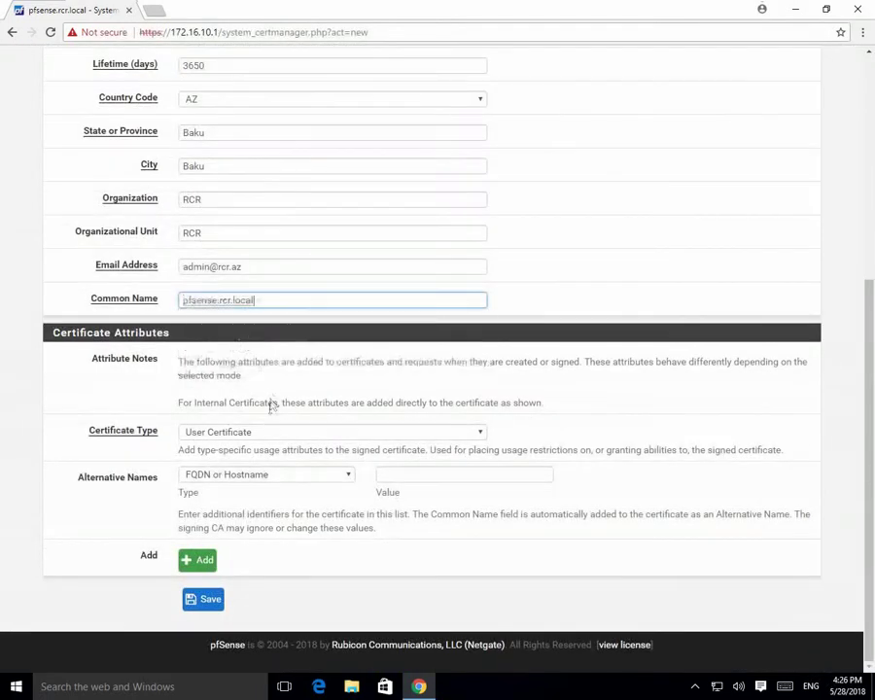
left_click(259, 432)
left_click(229, 451)
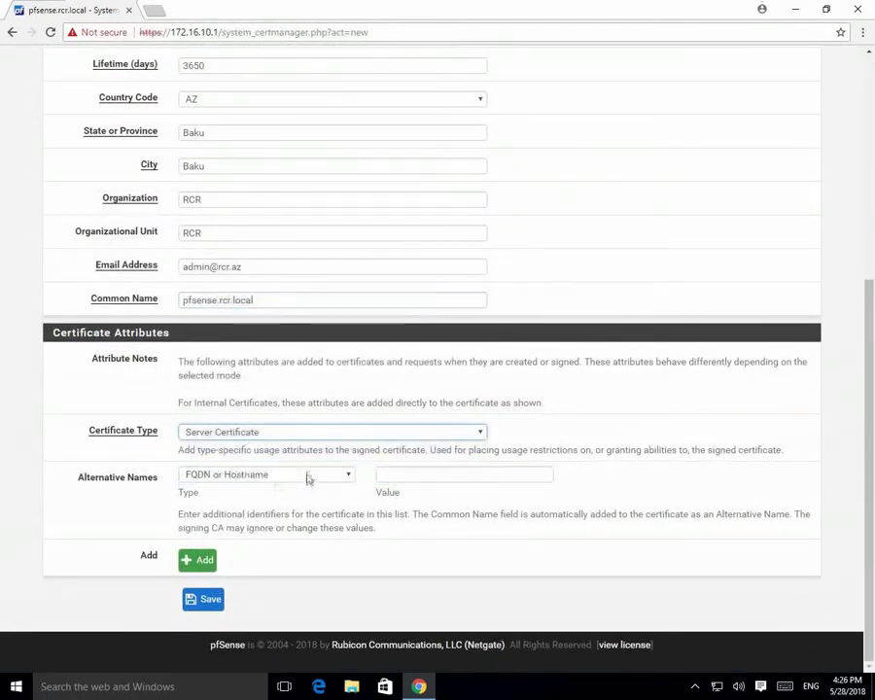
Add IP address 172.16.10.1 as an alternative name and save the certificate.
left_click(284, 476)
left_click(227, 514)
left_click(397, 474)
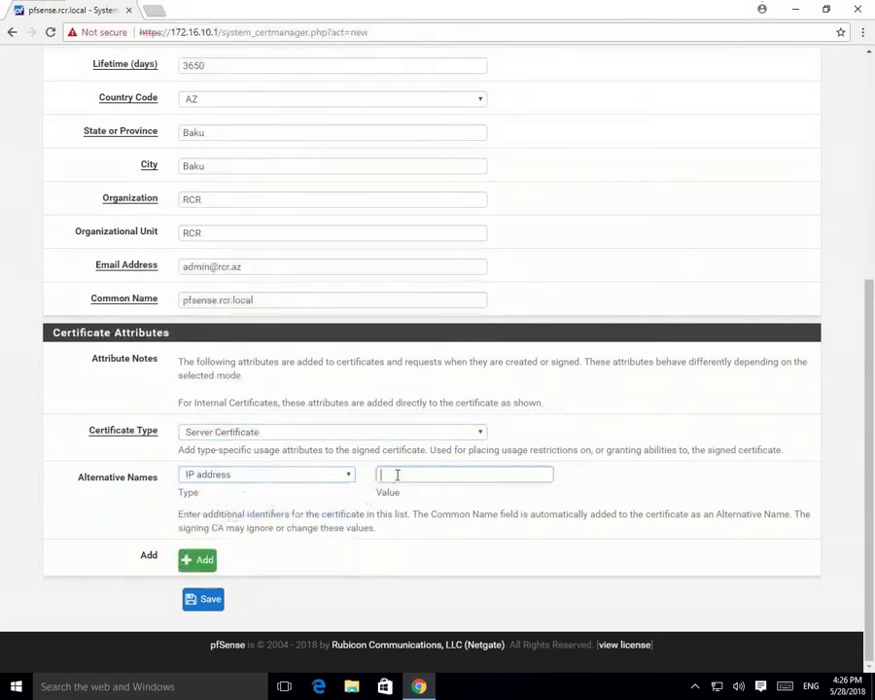
type("172.16.10.1")
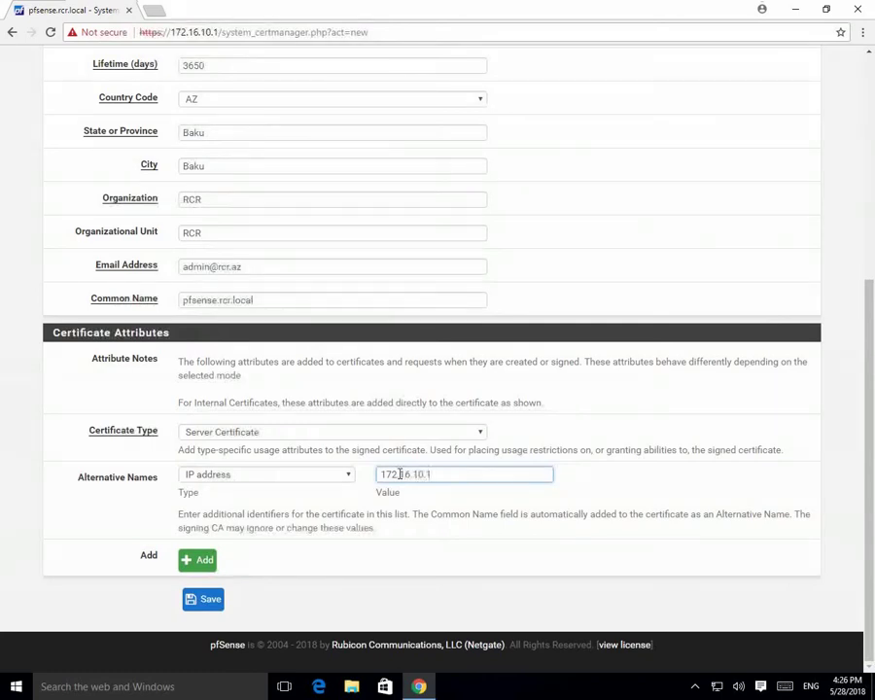
scroll(325, 391, "up", 3)
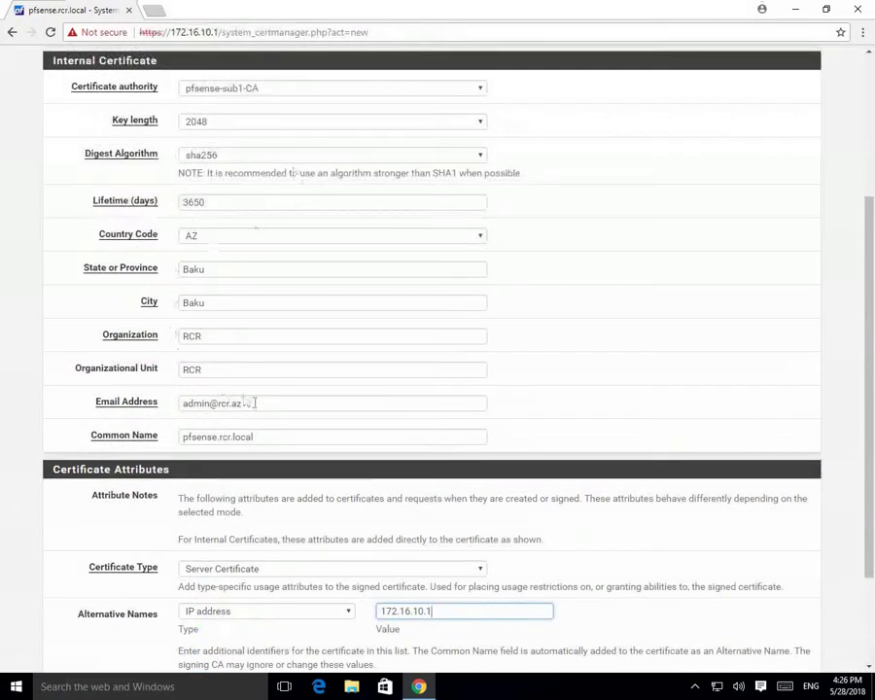
scroll(617, 400, "down", 3)
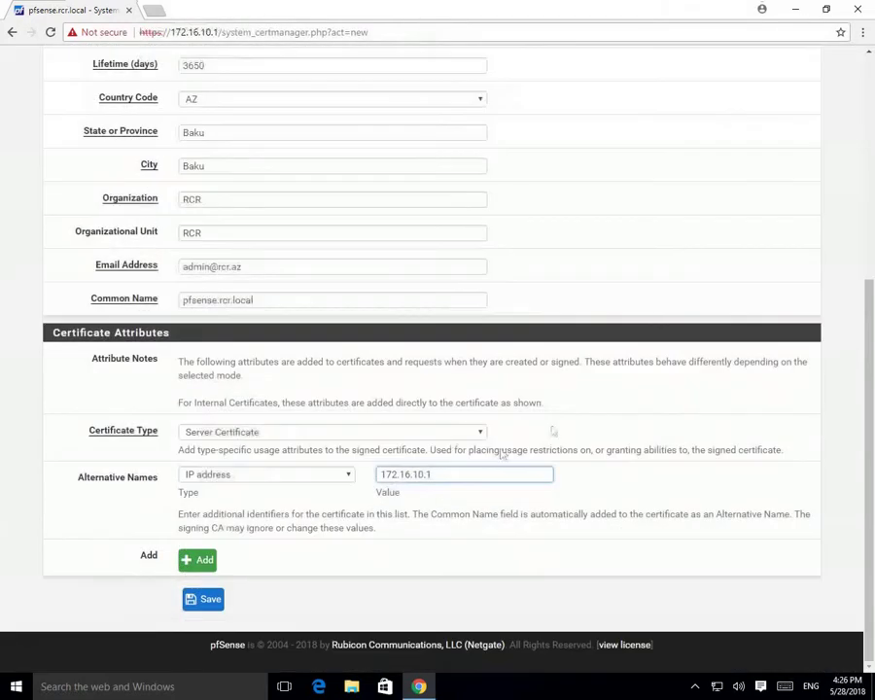
left_click(206, 598)
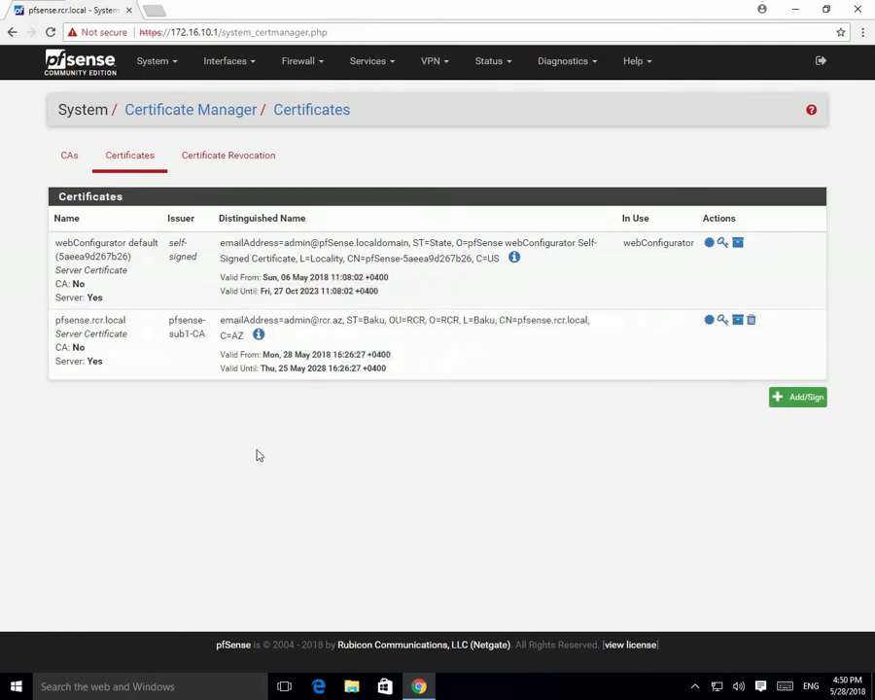
Export pfsense-Root-CA.crt from the CAs tab, keep the download, and show it in Downloads.
left_click(69, 156)
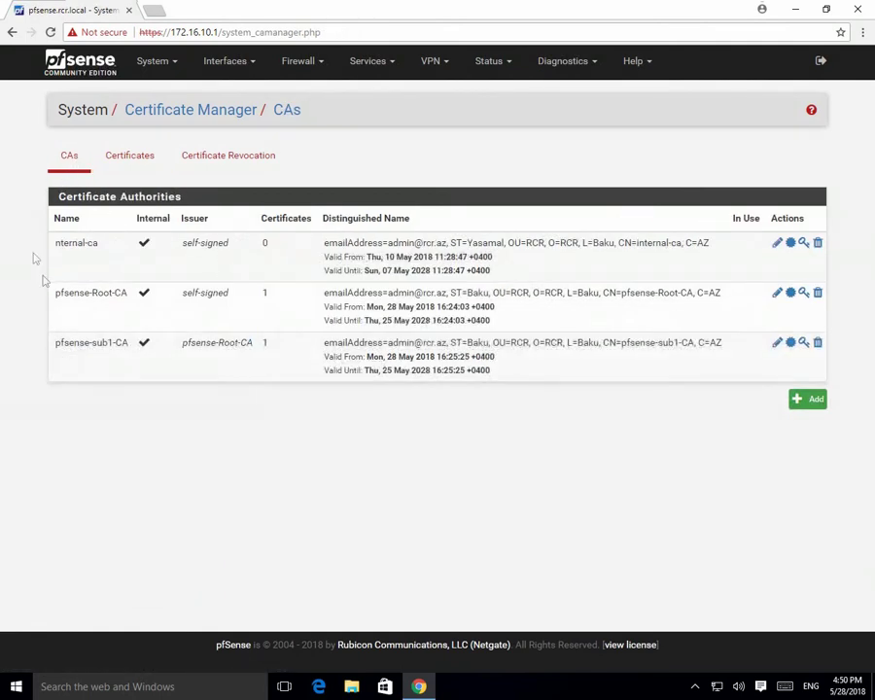
left_click(795, 298)
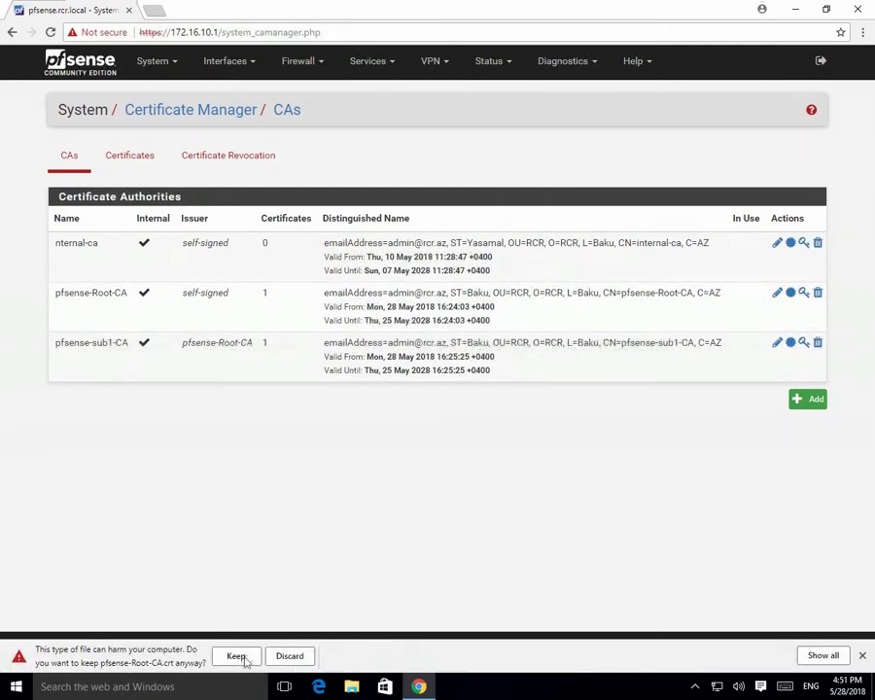
left_click(236, 657)
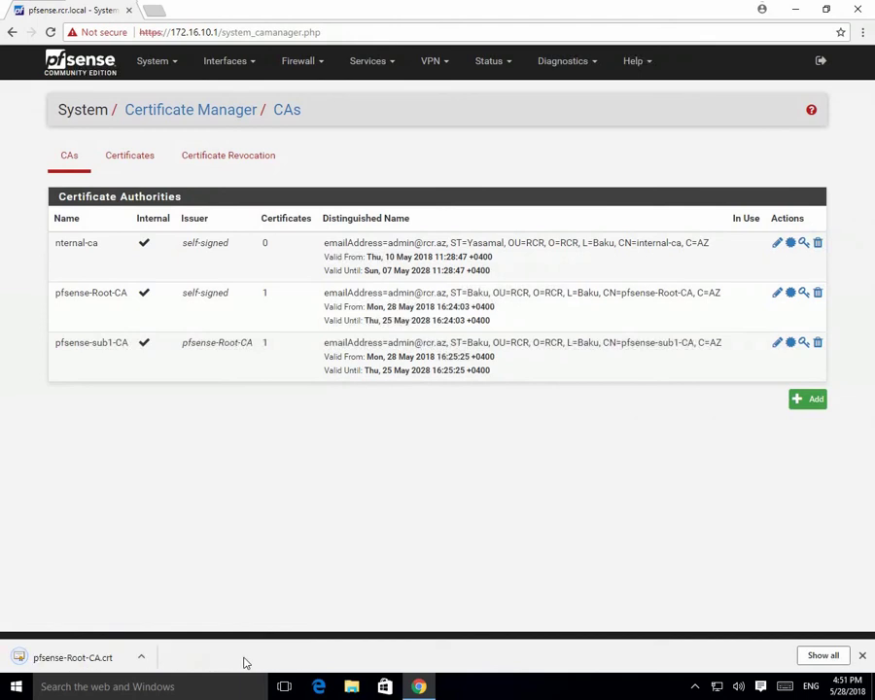
left_click(141, 658)
left_click(180, 611)
left_click(277, 252)
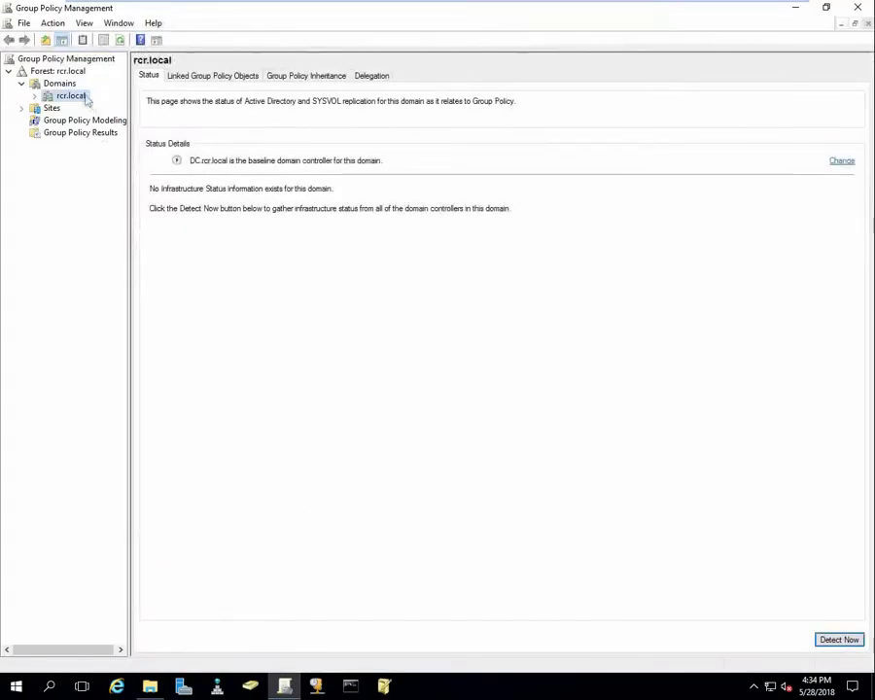
Create a GPO named cert-install linked to the rcr.local domain.
left_click(35, 97)
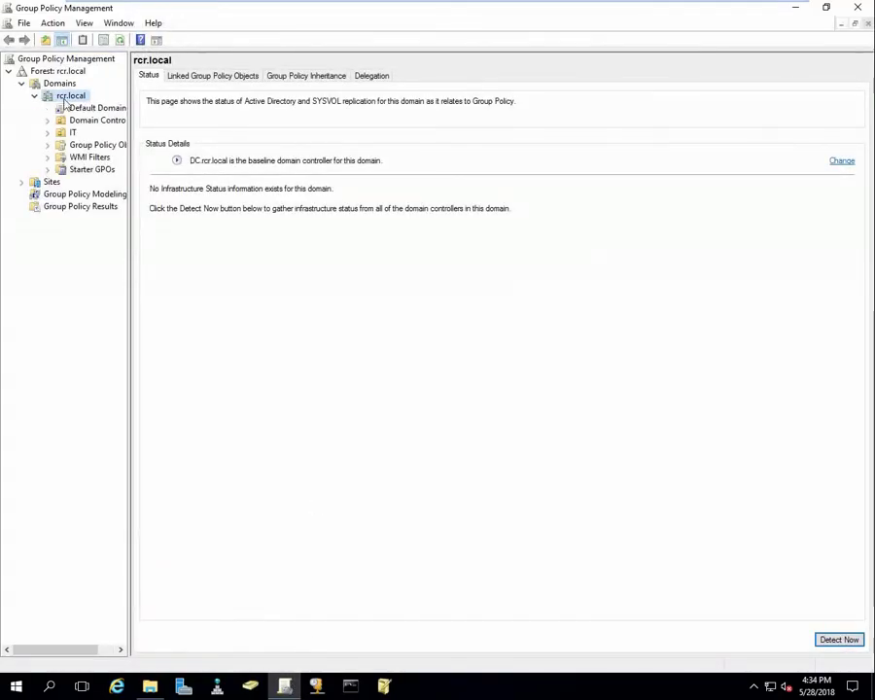
right_click(66, 96)
left_click(99, 108)
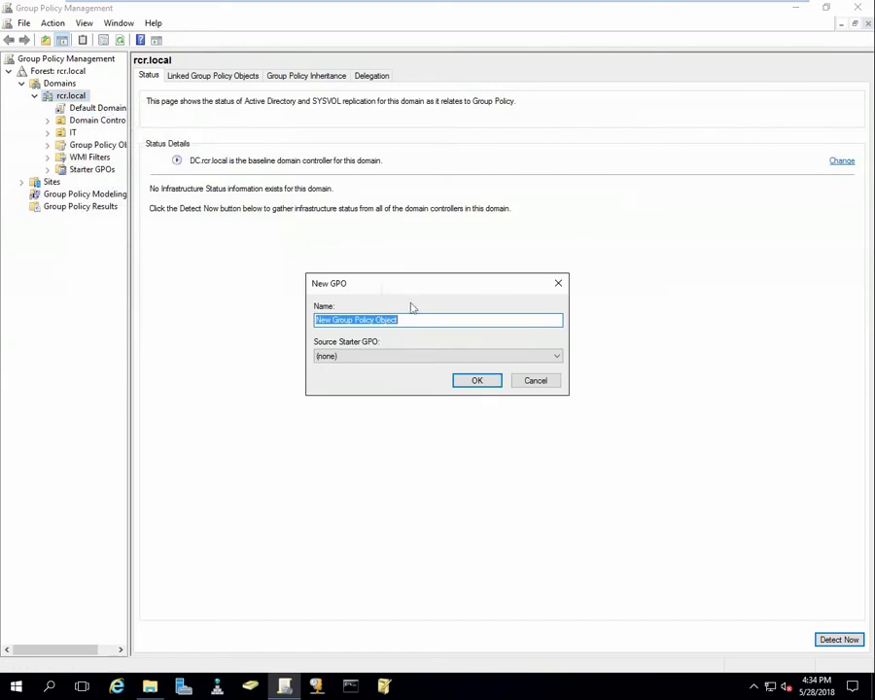
type("cert-install")
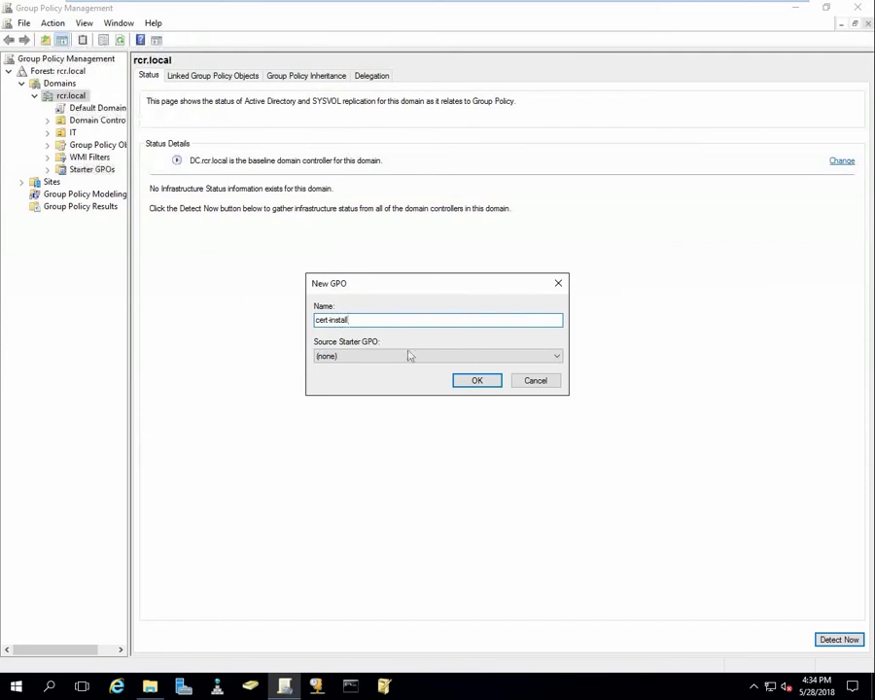
left_click(483, 383)
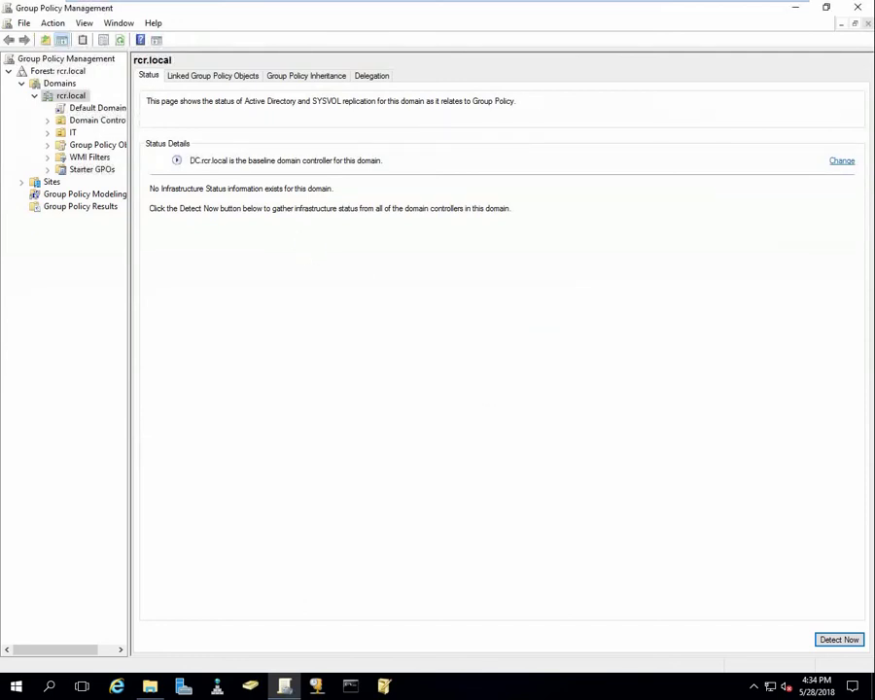
left_click(90, 109)
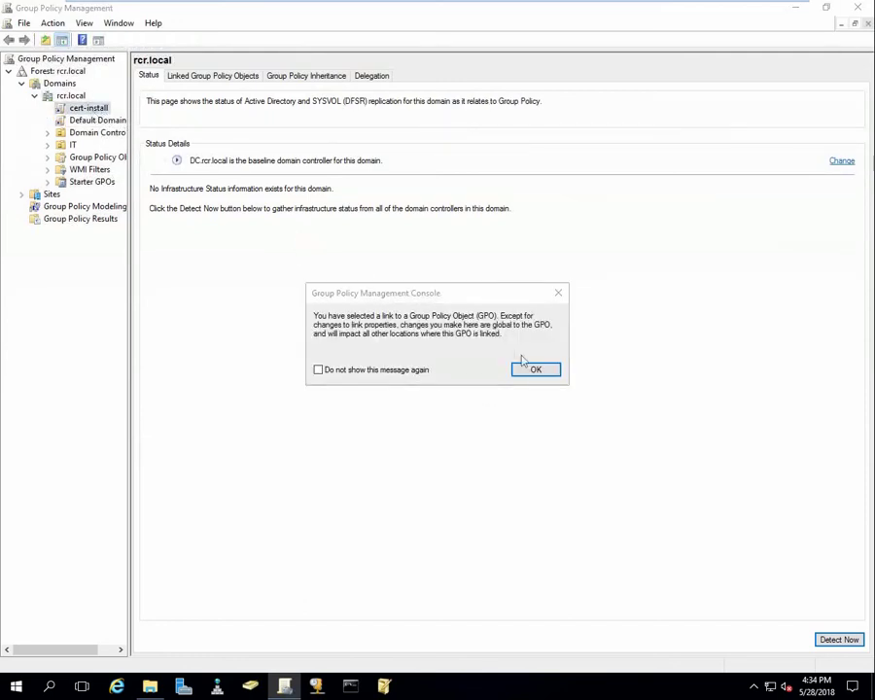
left_click(525, 369)
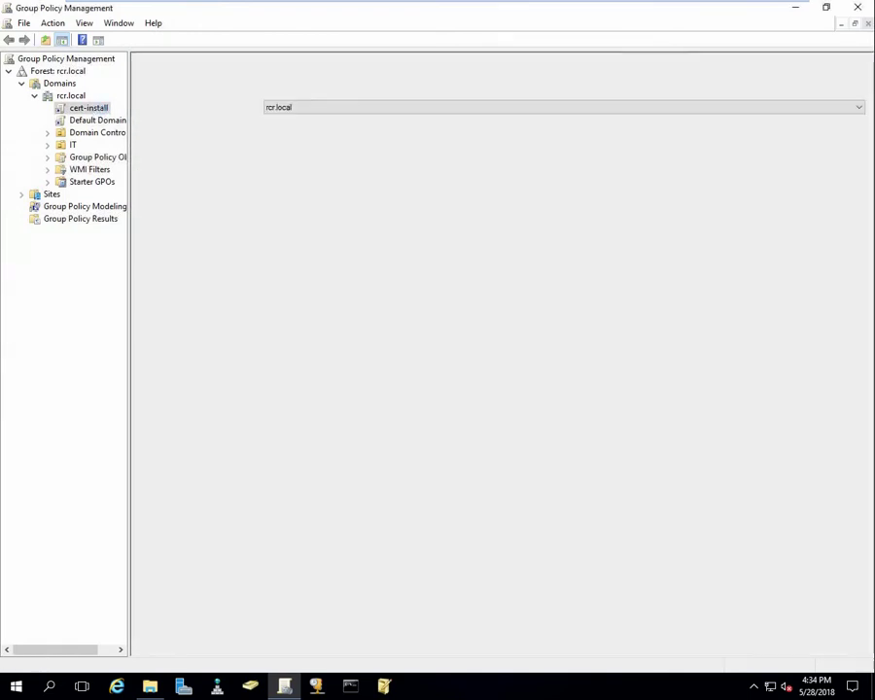
Edit cert-install and expand Security Settings to Public Key Policies' Trusted Root Certification Authorities.
right_click(91, 111)
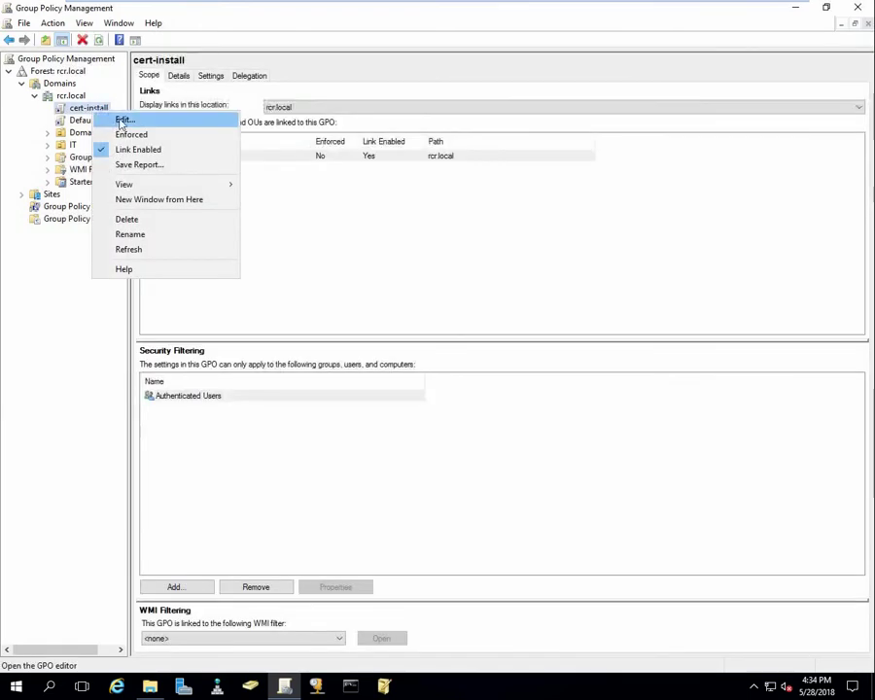
left_click(124, 120)
left_click(547, 64)
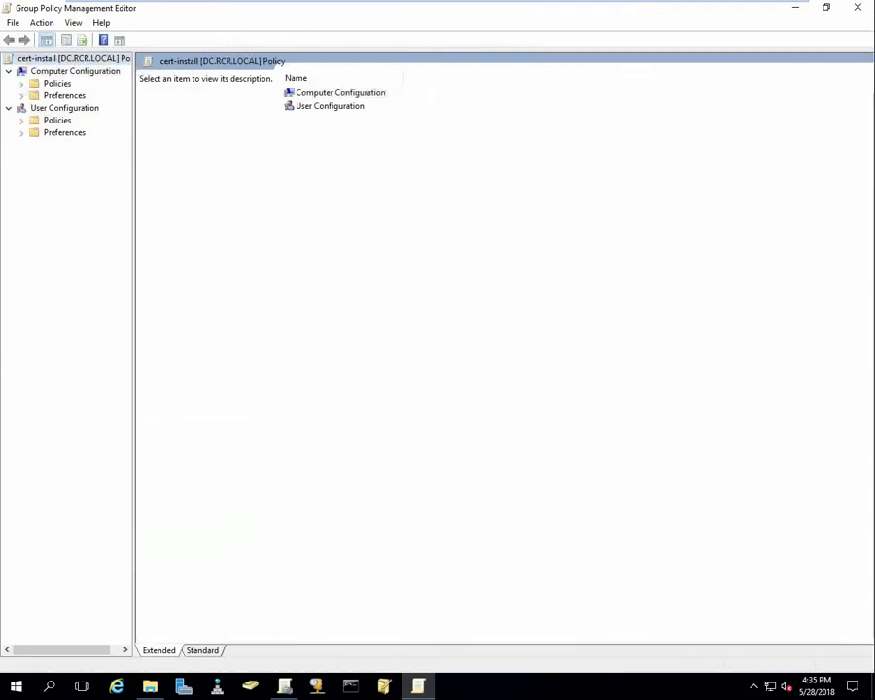
left_click(22, 84)
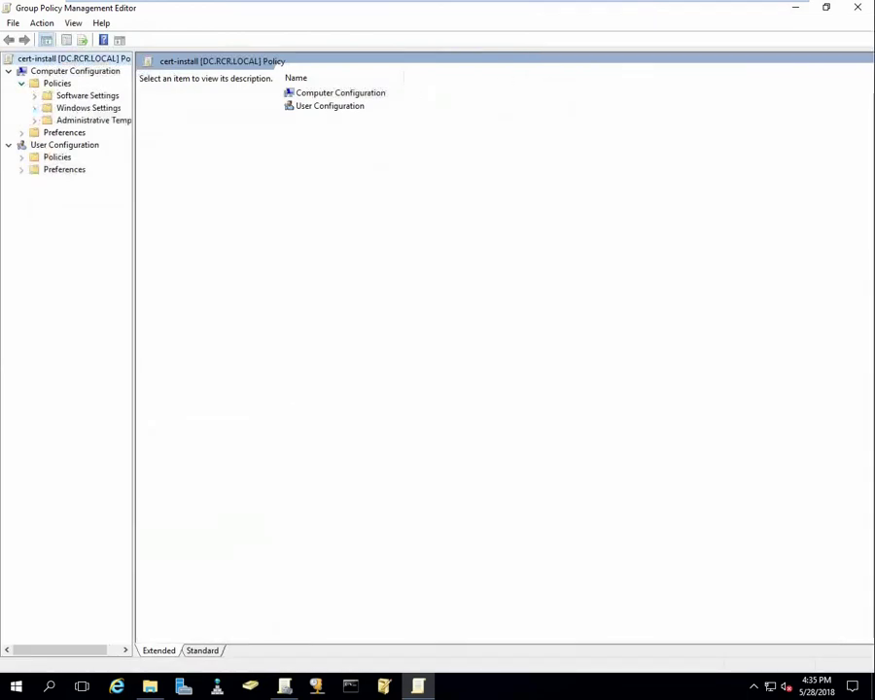
left_click(34, 108)
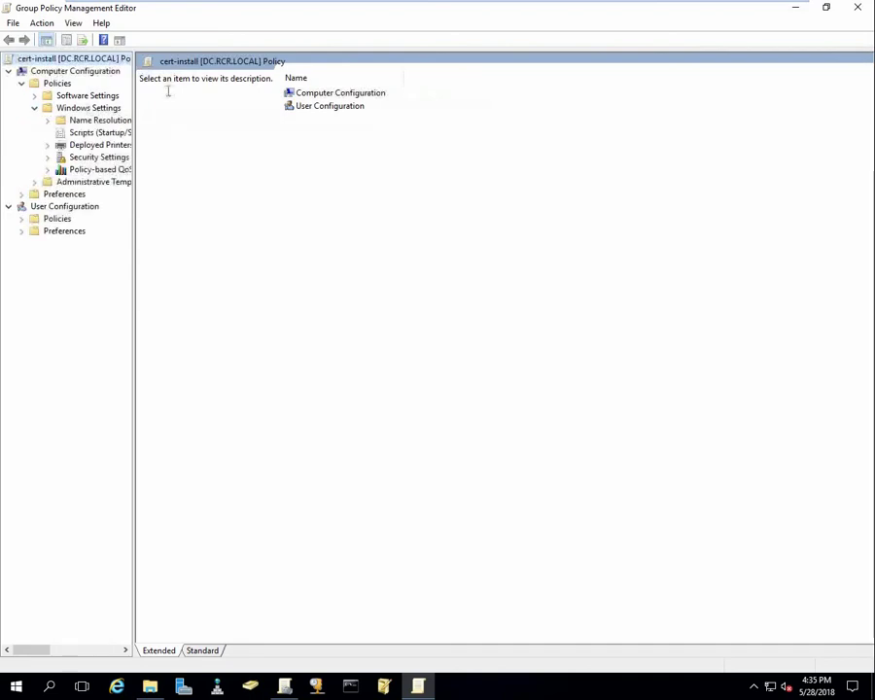
left_click_drag(134, 131, 175, 132)
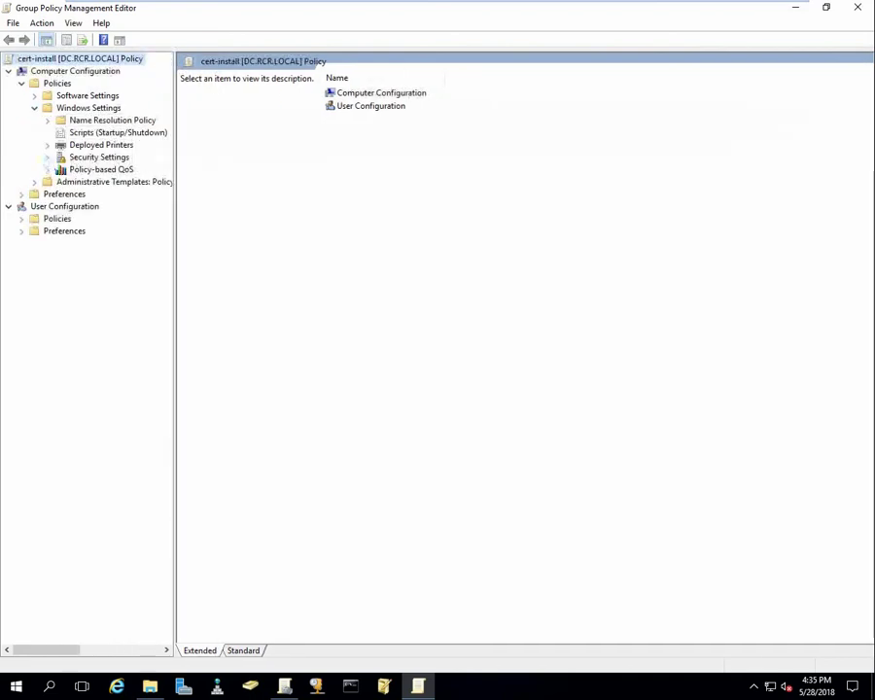
left_click(47, 157)
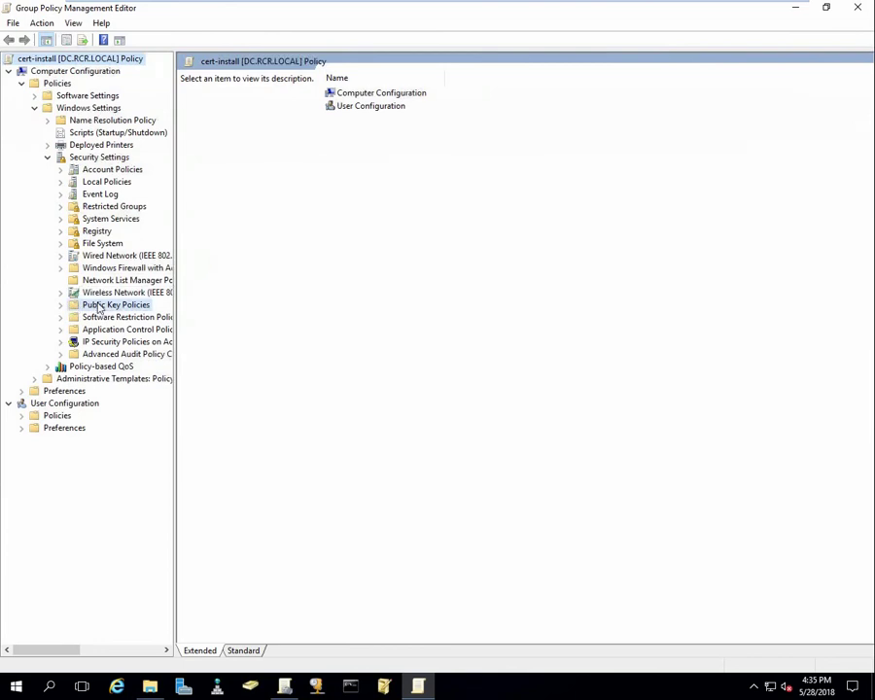
left_click(89, 305)
left_click(61, 305)
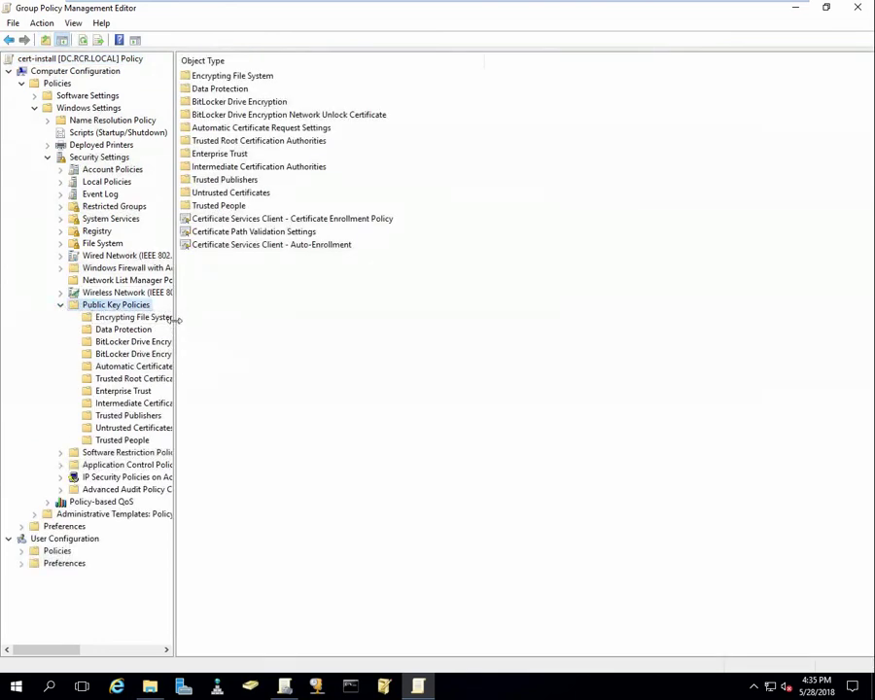
left_click_drag(174, 319, 231, 331)
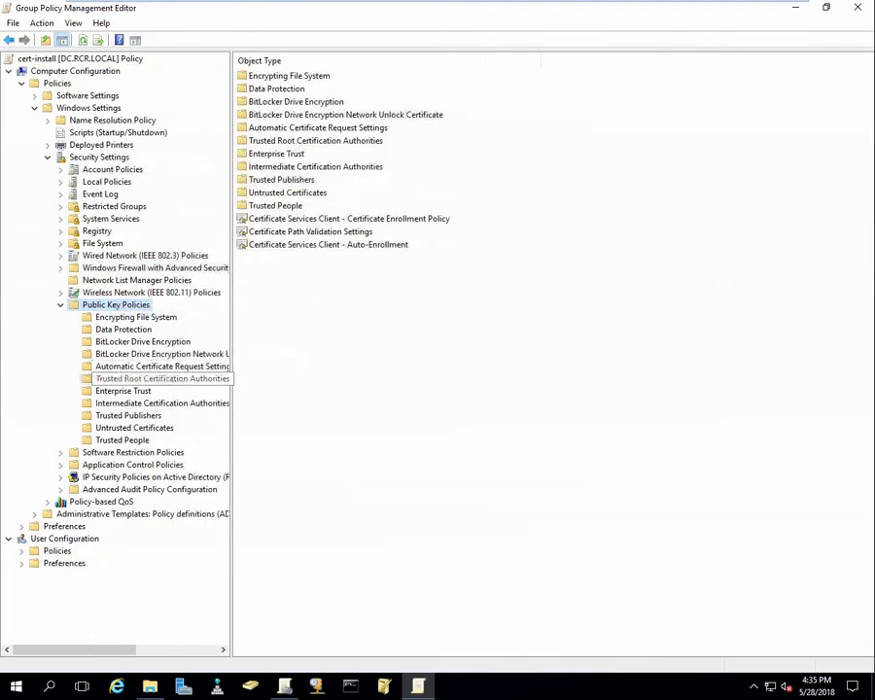
left_click(162, 379)
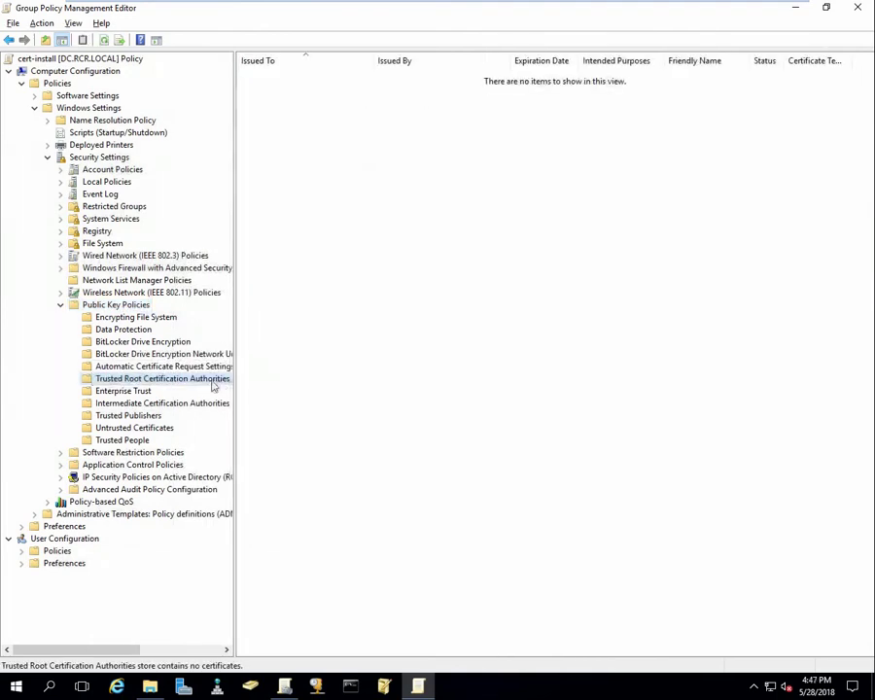
Import pfsense-Root-CA.crt into cert-install's Trusted Root Certification Authorities store.
right_click(213, 383)
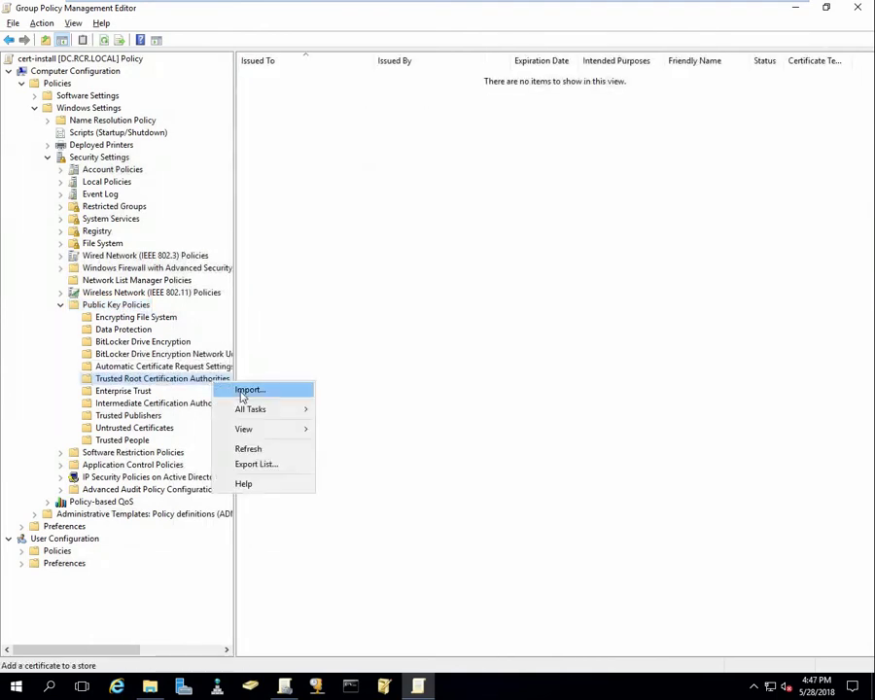
left_click(246, 390)
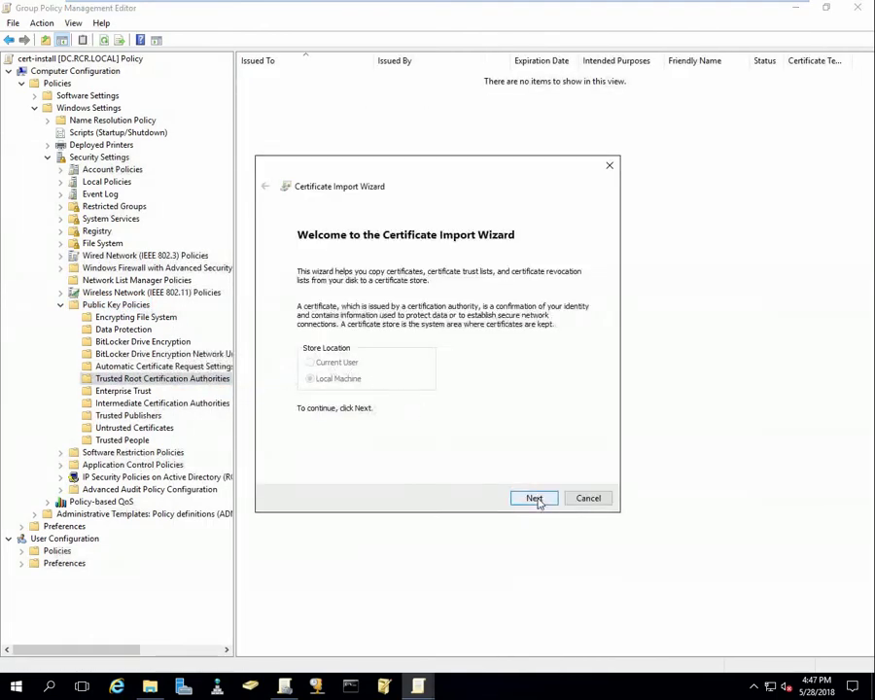
left_click(535, 499)
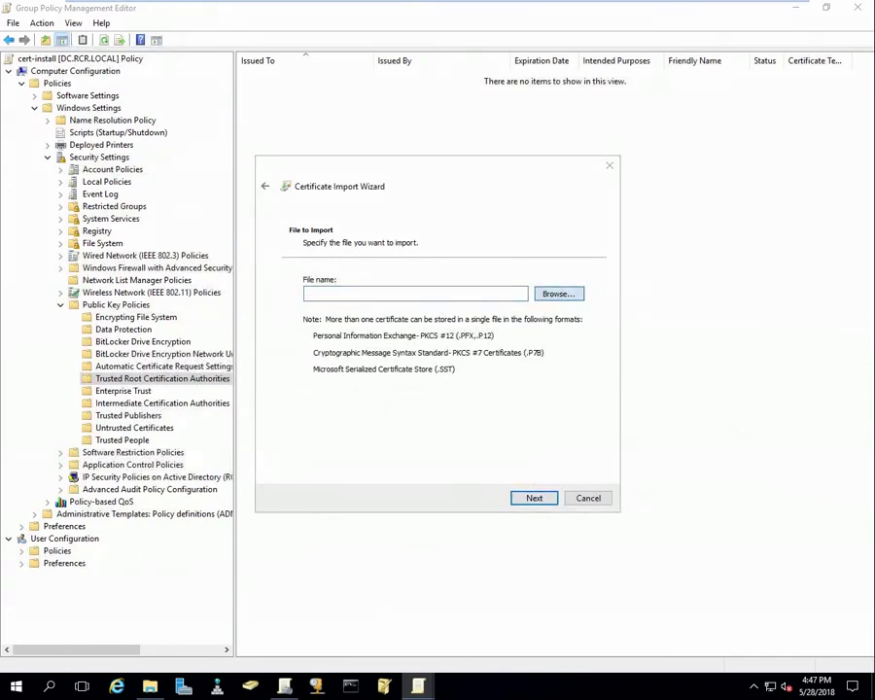
left_click(559, 293)
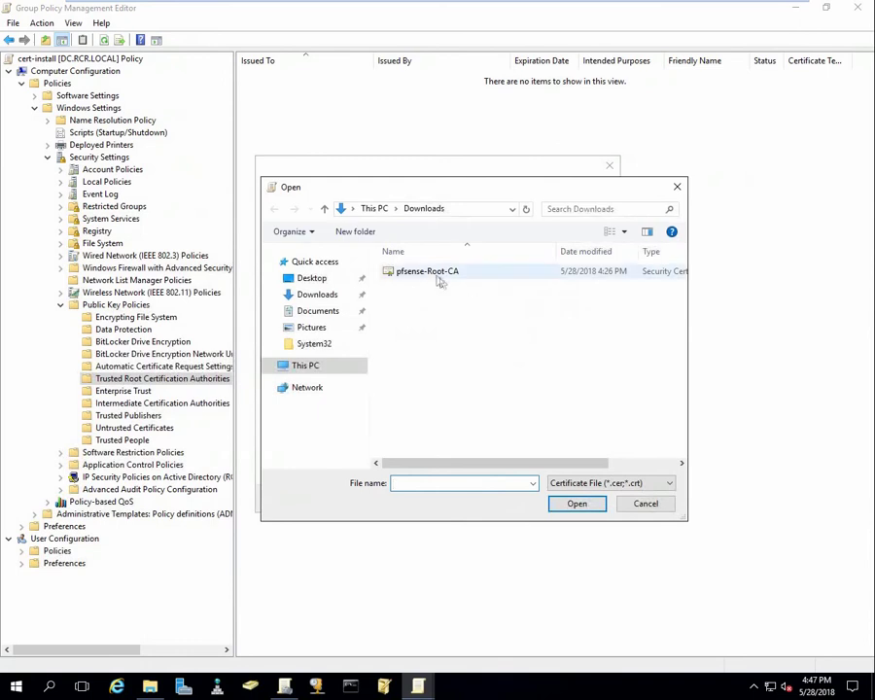
left_click(434, 276)
left_click(576, 504)
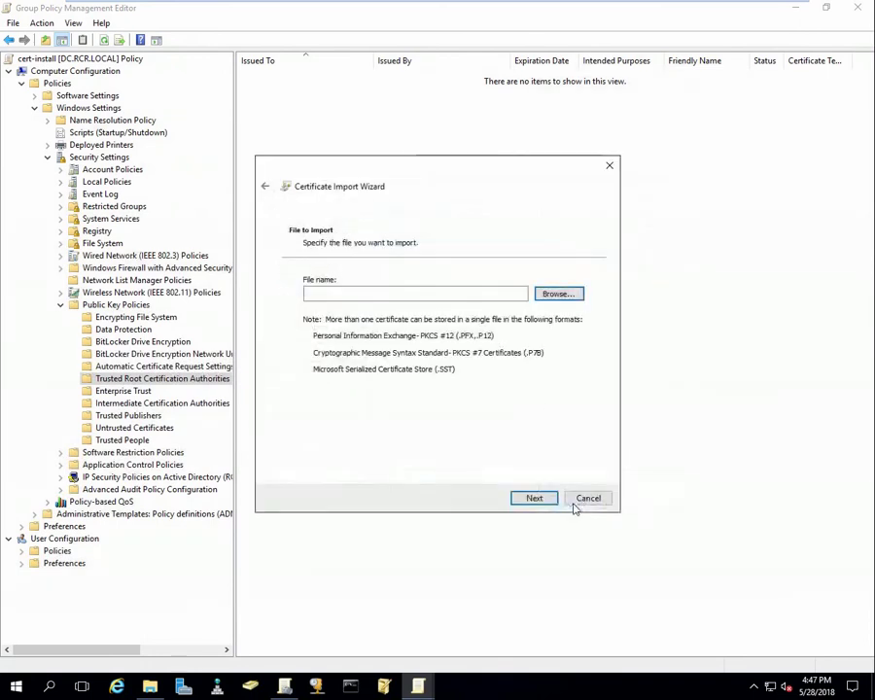
left_click(534, 500)
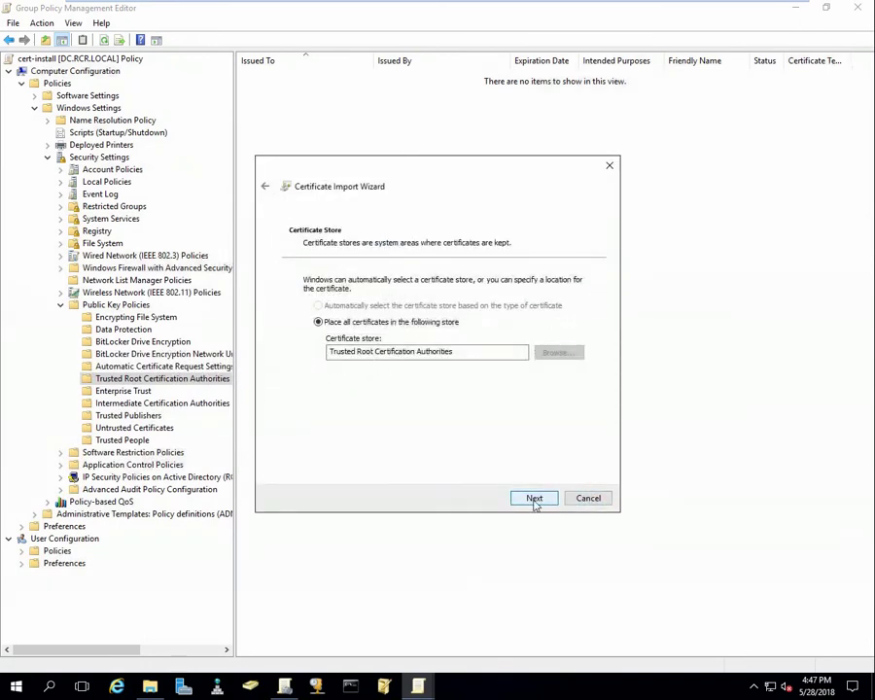
left_click(534, 500)
left_click(534, 500)
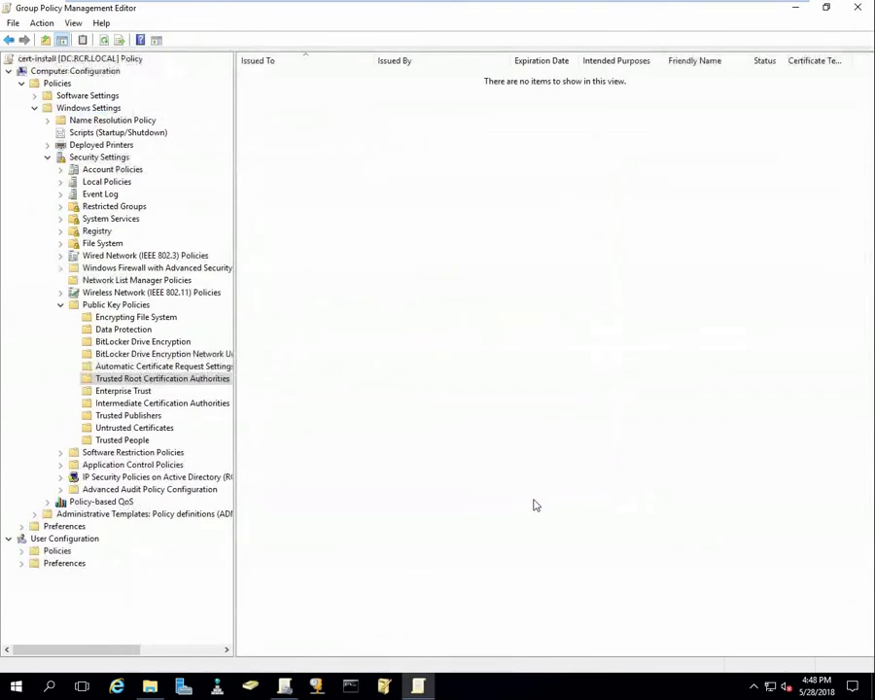
left_click(485, 394)
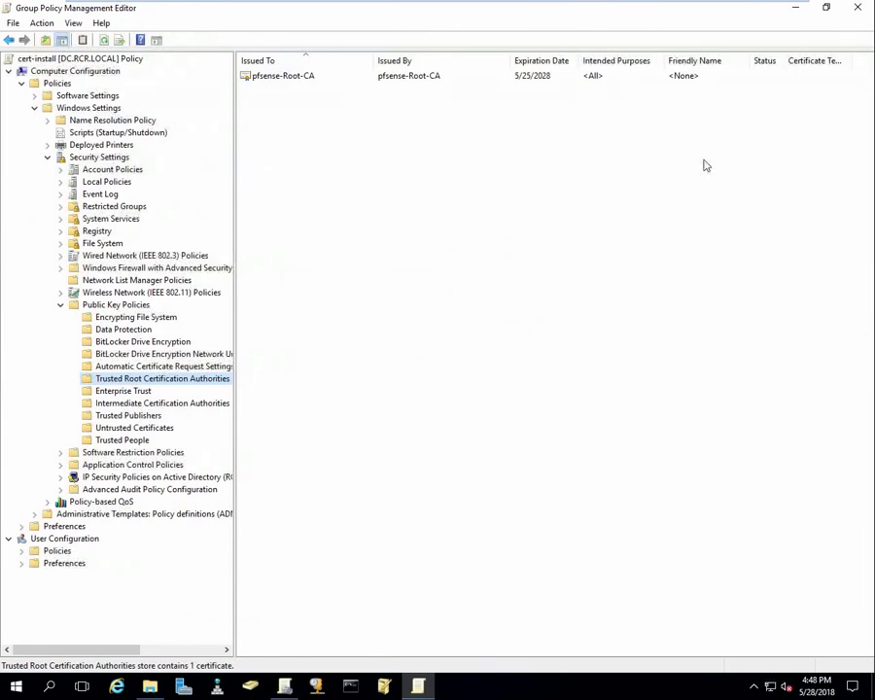
left_click(350, 687)
Run gpupdate /force in Command Prompt on the domain controller.
left_click(381, 249)
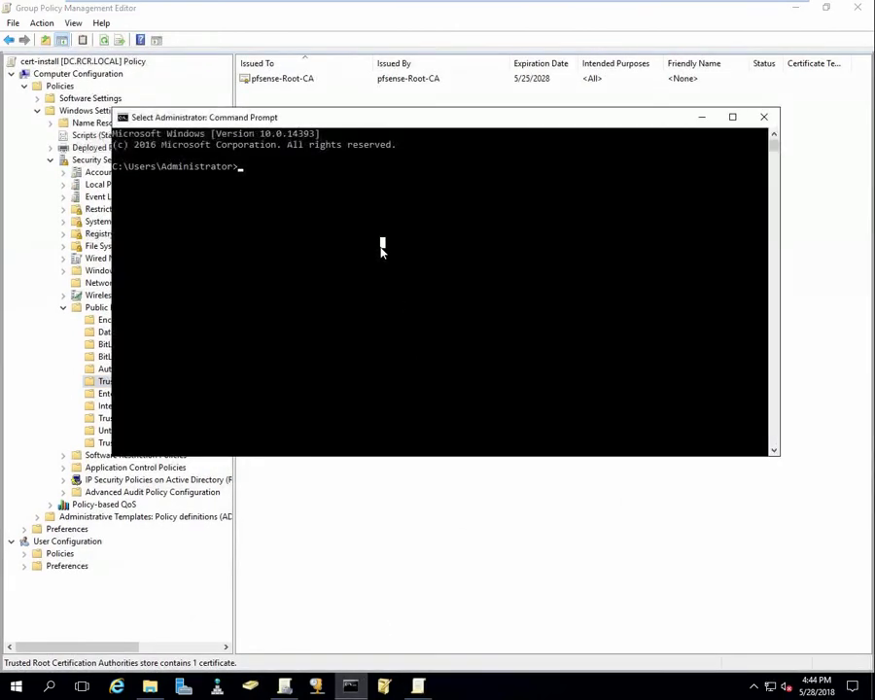
type("gpupdate")
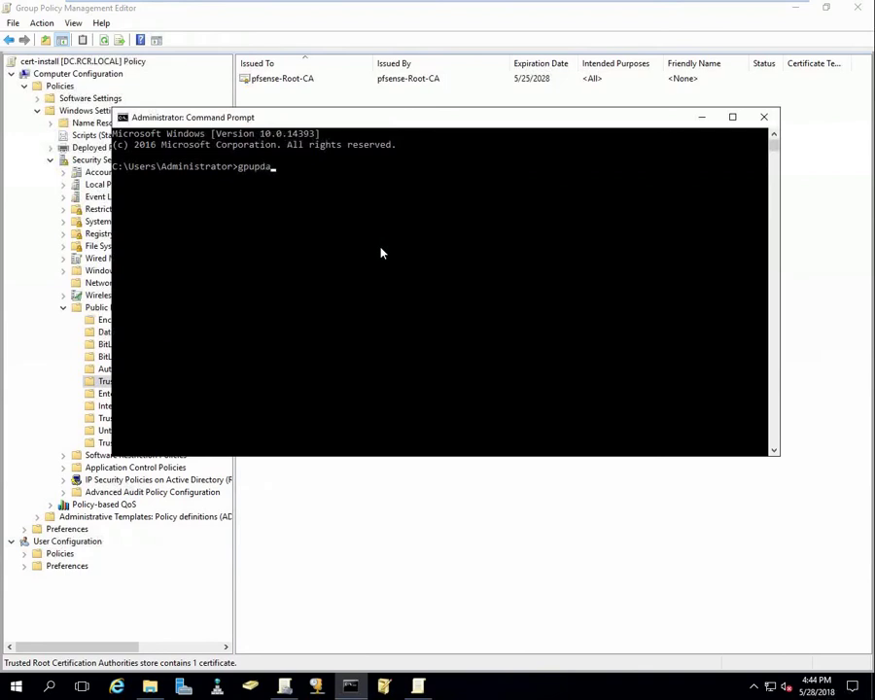
type(" /force")
key("Return")
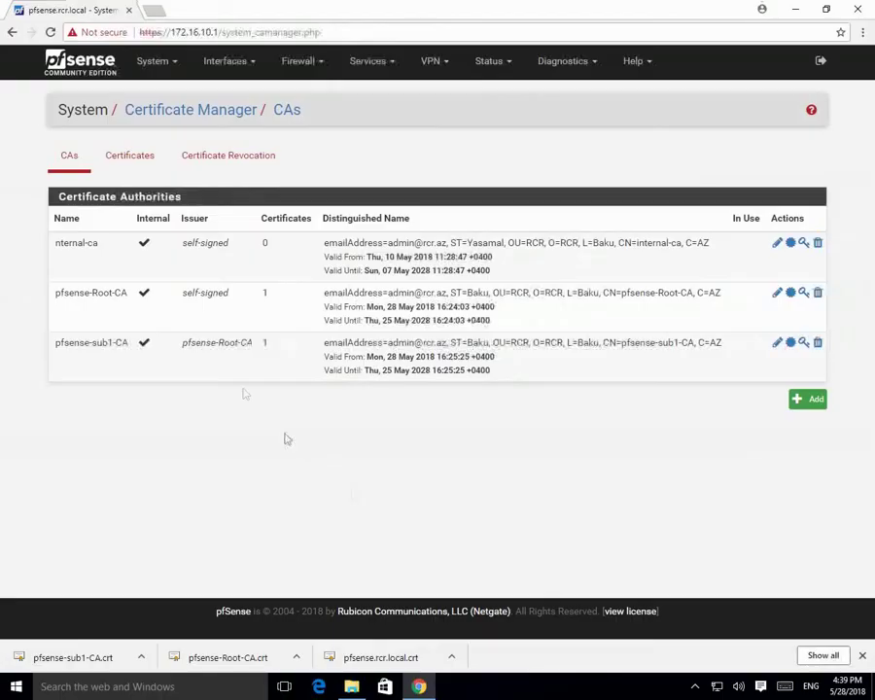
Set the webConfigurator SSL certificate to pfsense.rcr.local under Admin Access and save.
left_click(155, 64)
left_click(173, 94)
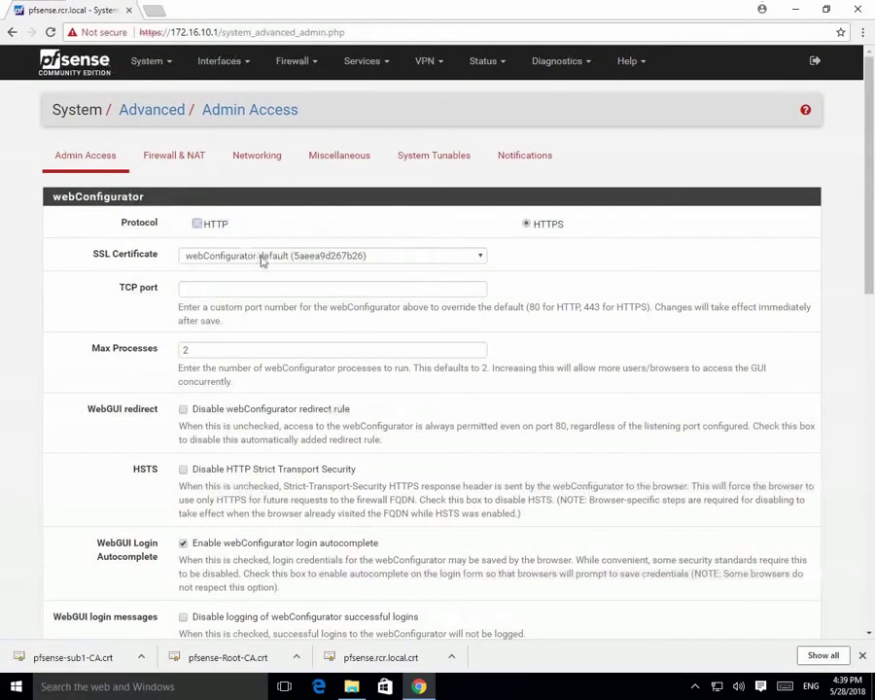
left_click(261, 256)
left_click(224, 297)
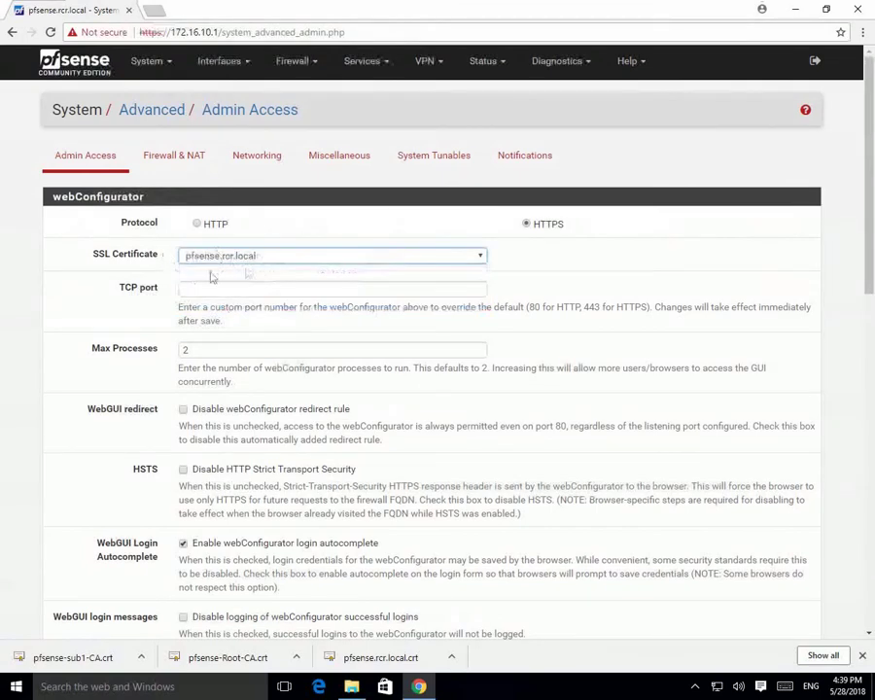
scroll(211, 389, "down", 15)
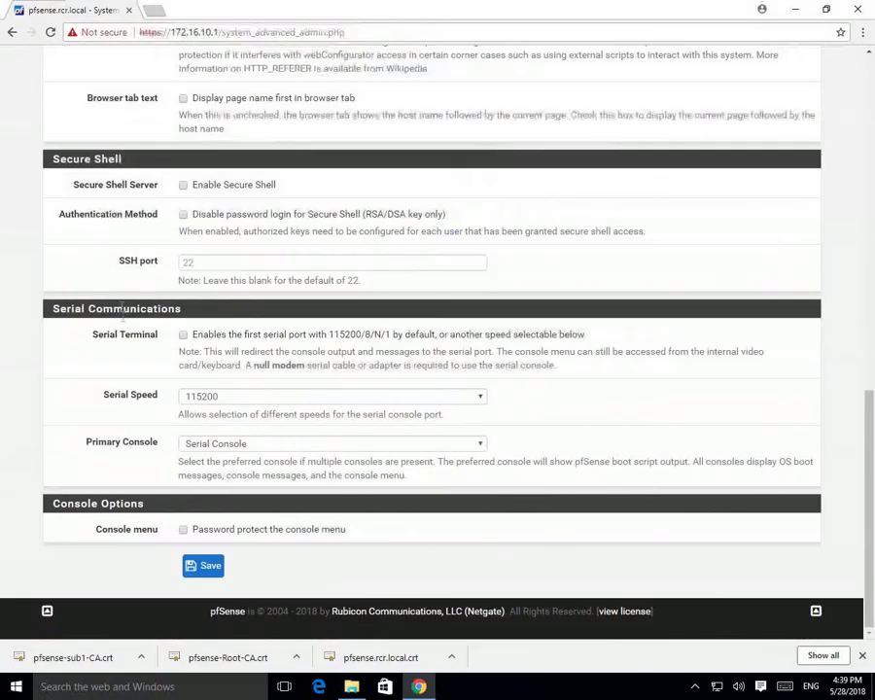
left_click(207, 568)
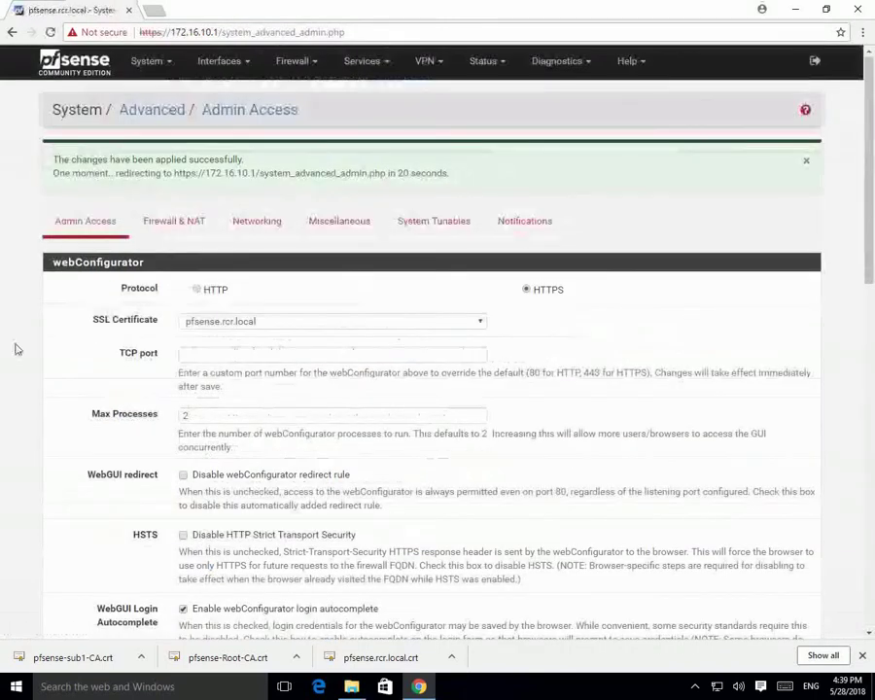
key("super")
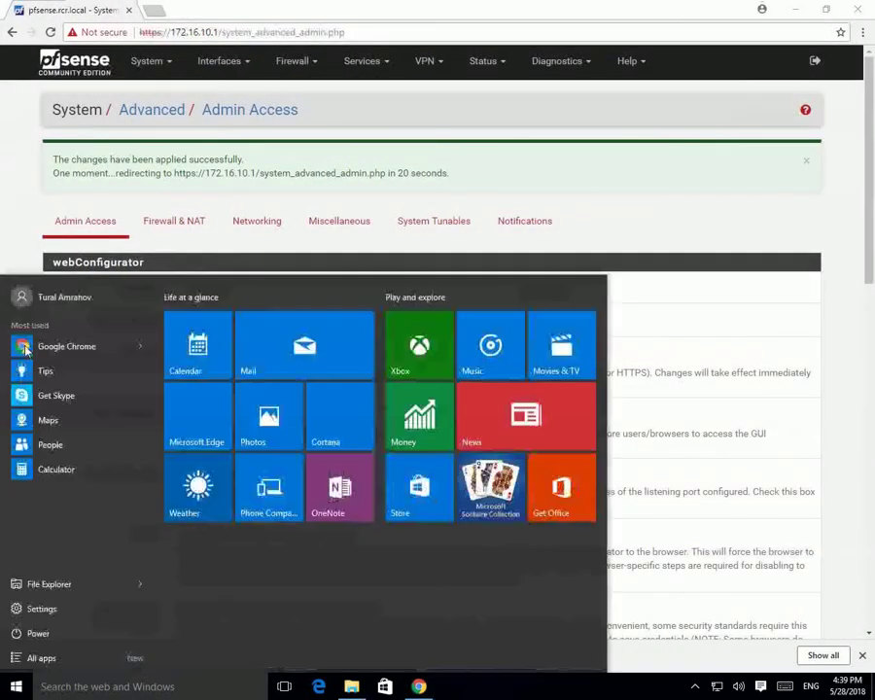
Run gpupdate /force in a new Command Prompt, then close it and minimize Chrome.
type("cmd")
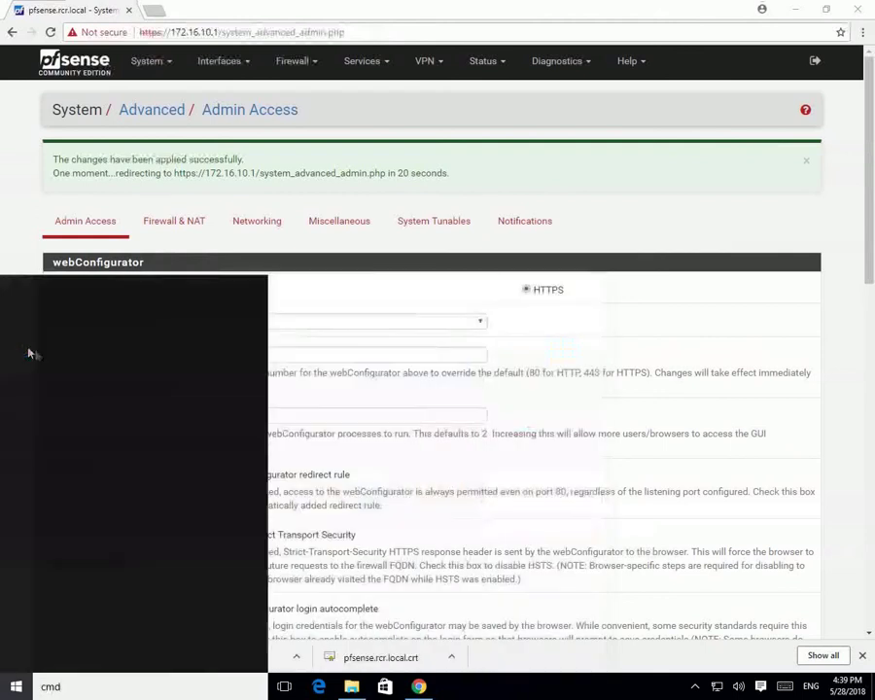
left_click(105, 357)
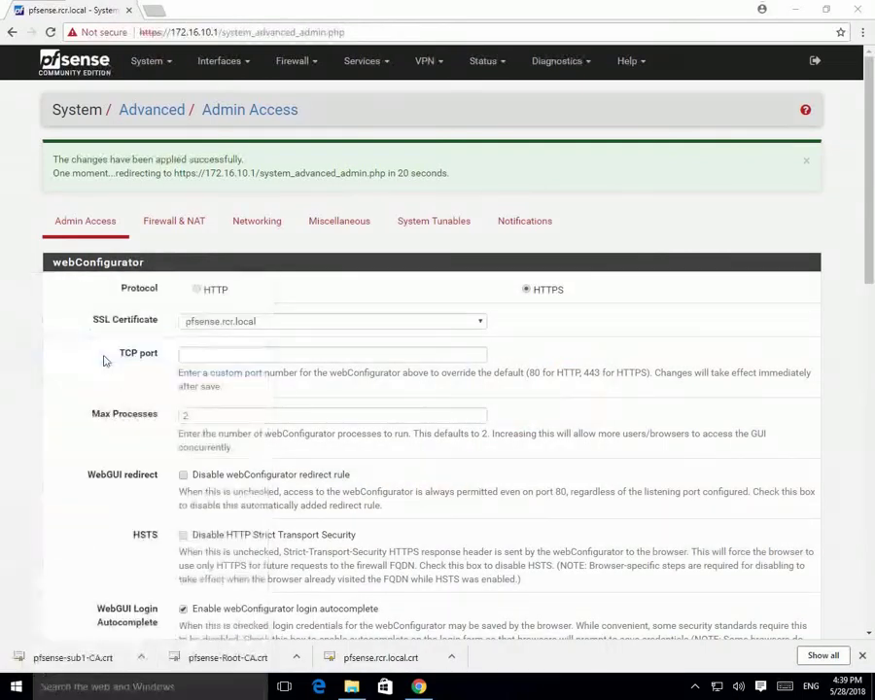
type("g")
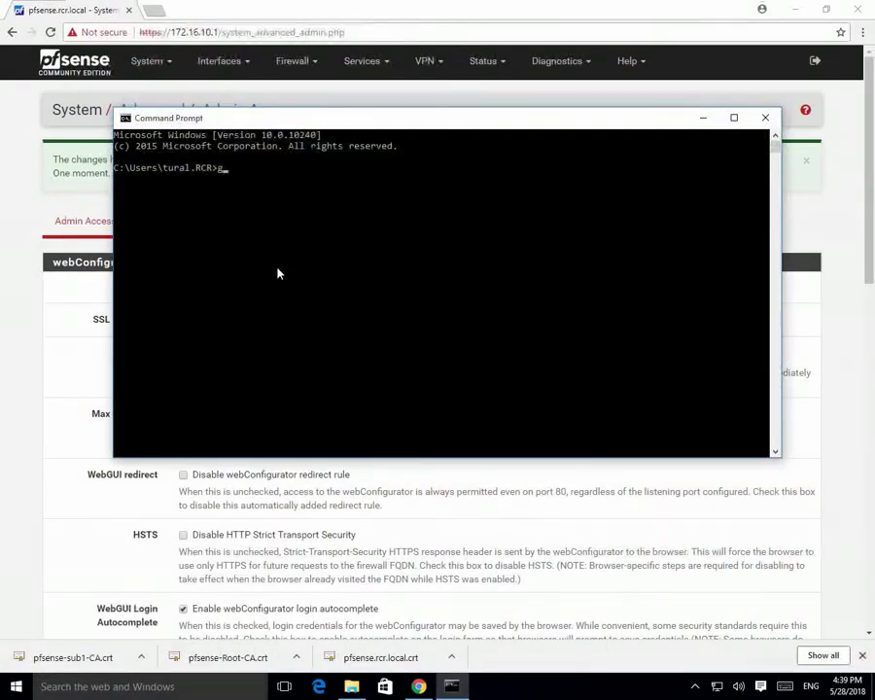
type("pupdat")
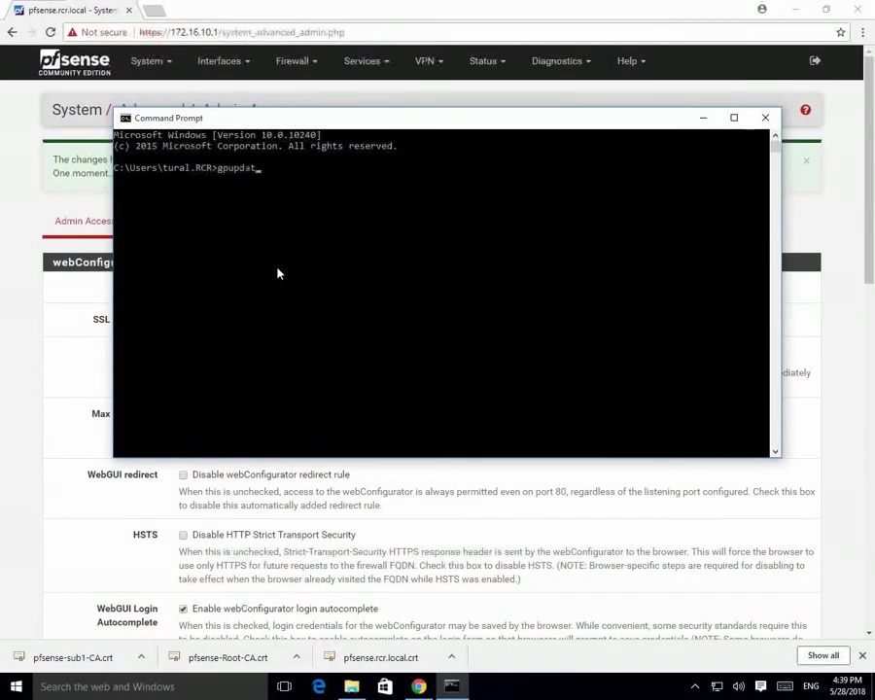
type("e /force")
key("Return")
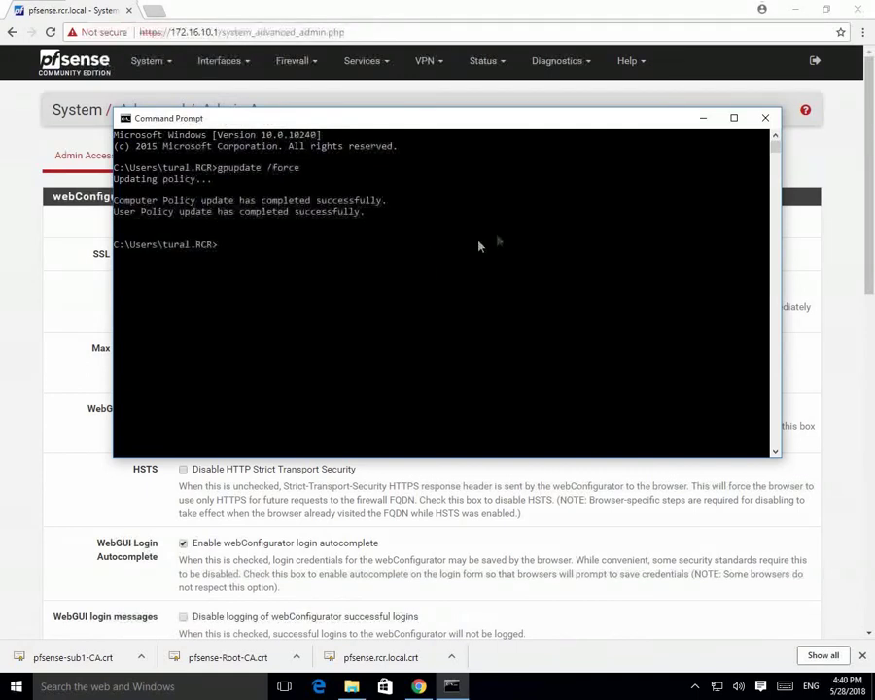
left_click(765, 117)
left_click(795, 9)
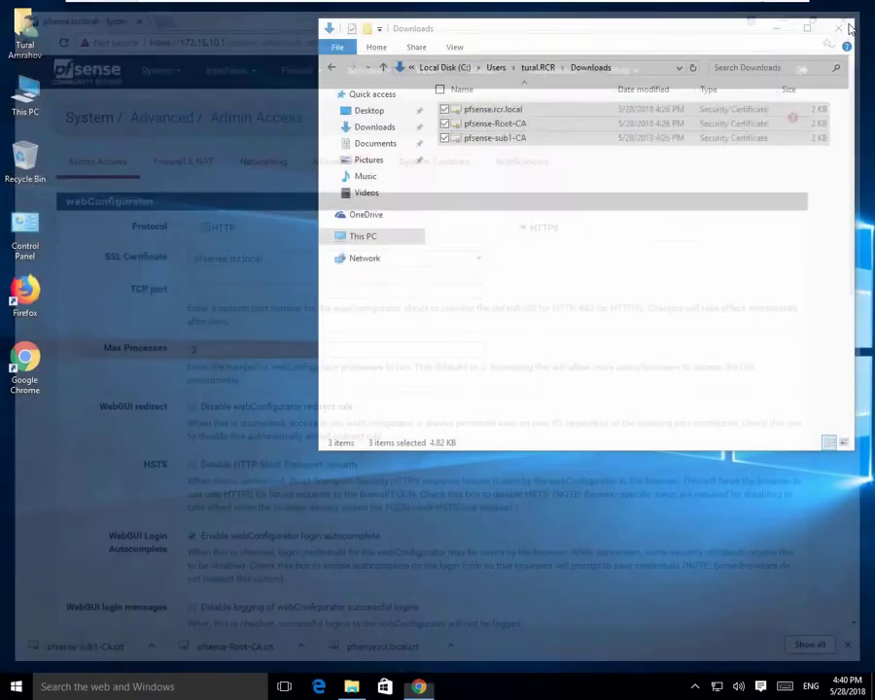
Launch Chrome and browse to the pfSense address 172.16.10.1.
double_click(29, 362)
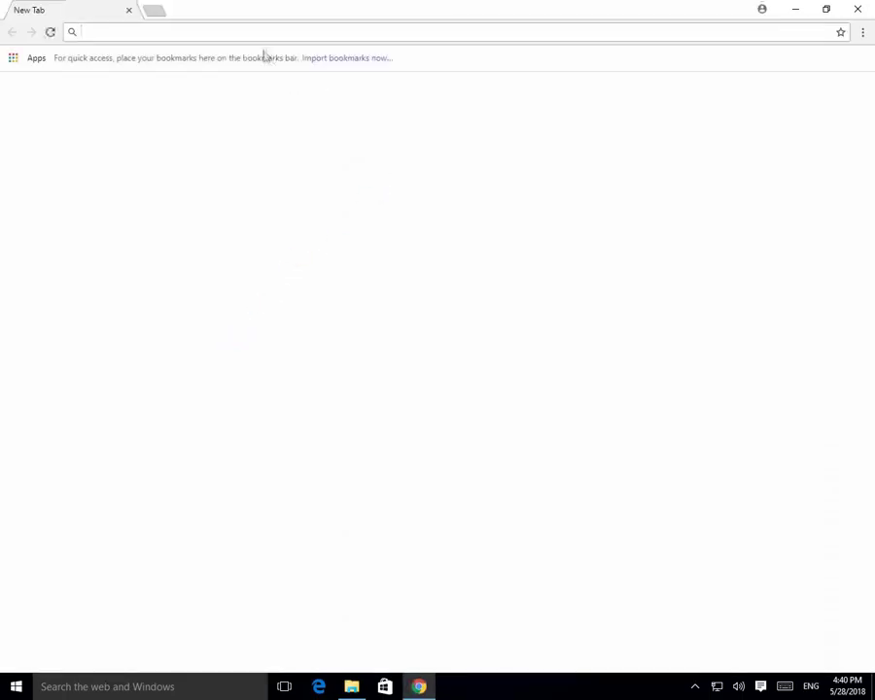
type("172")
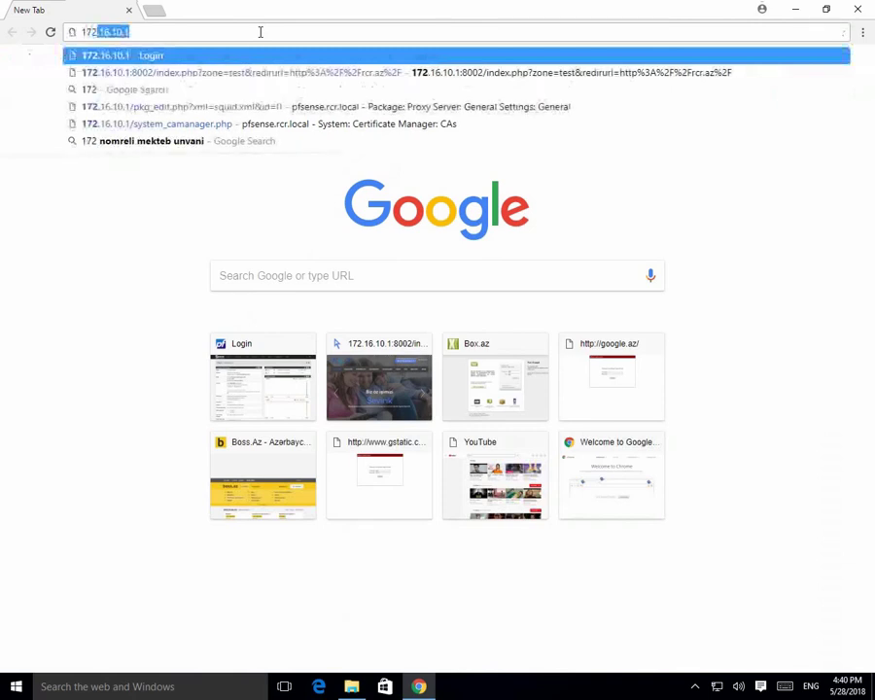
key("Return")
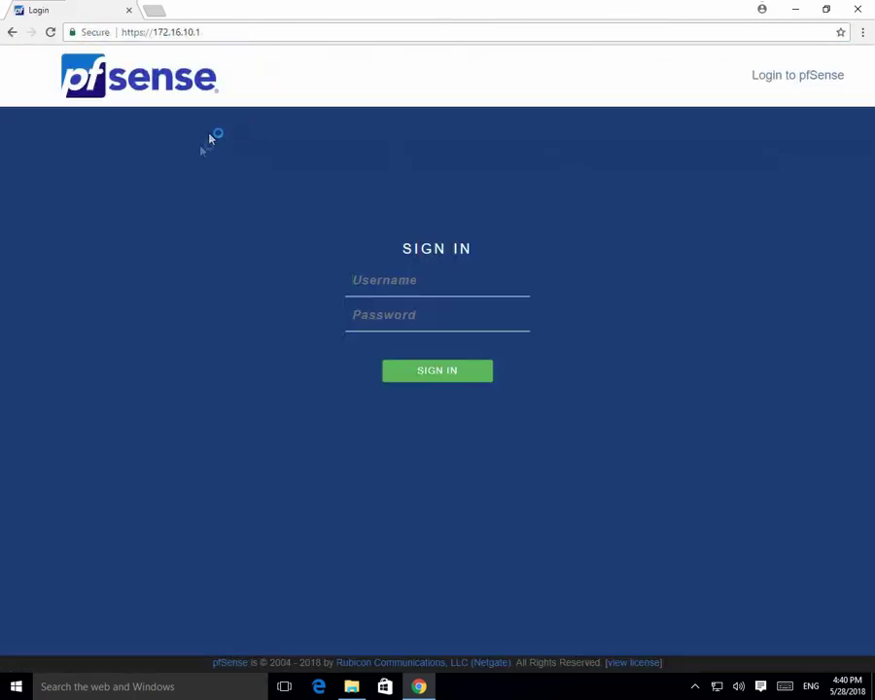
Sign in to the pfSense webConfigurator with the admin account and its password.
left_click(374, 280)
type("admi")
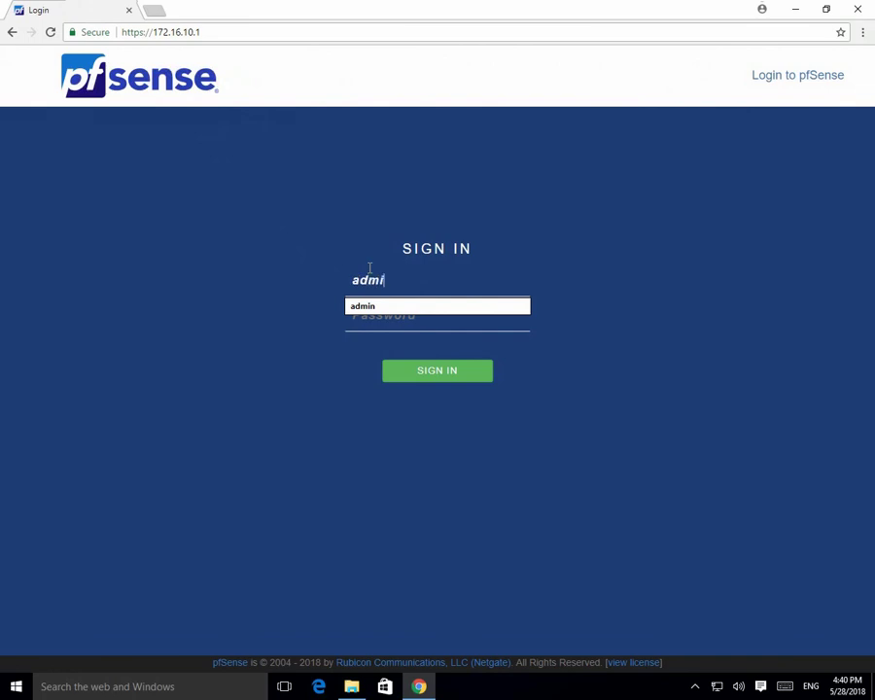
type("n")
key("Tab")
type("pfsens")
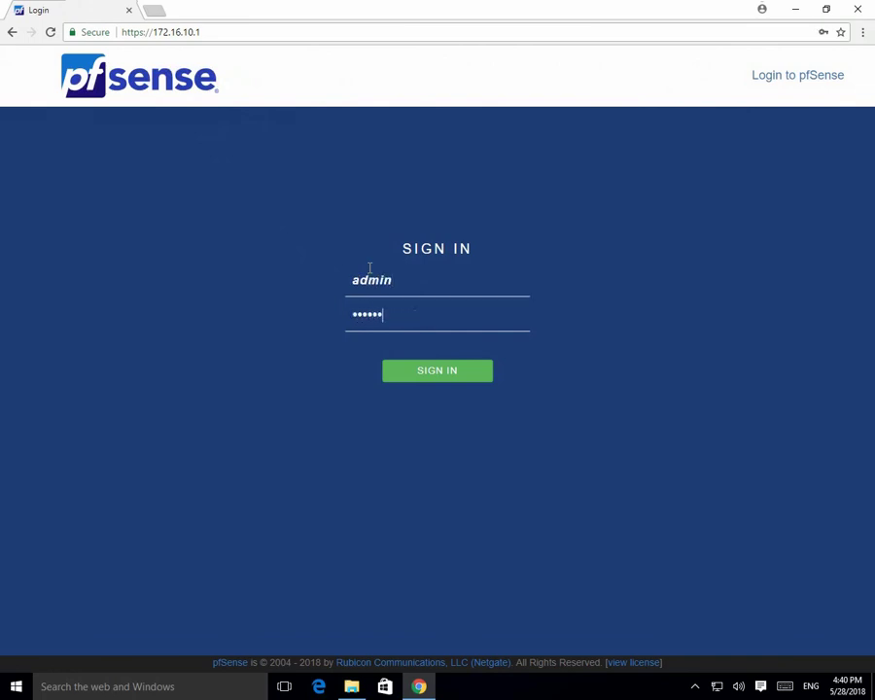
type("e")
key("Return")
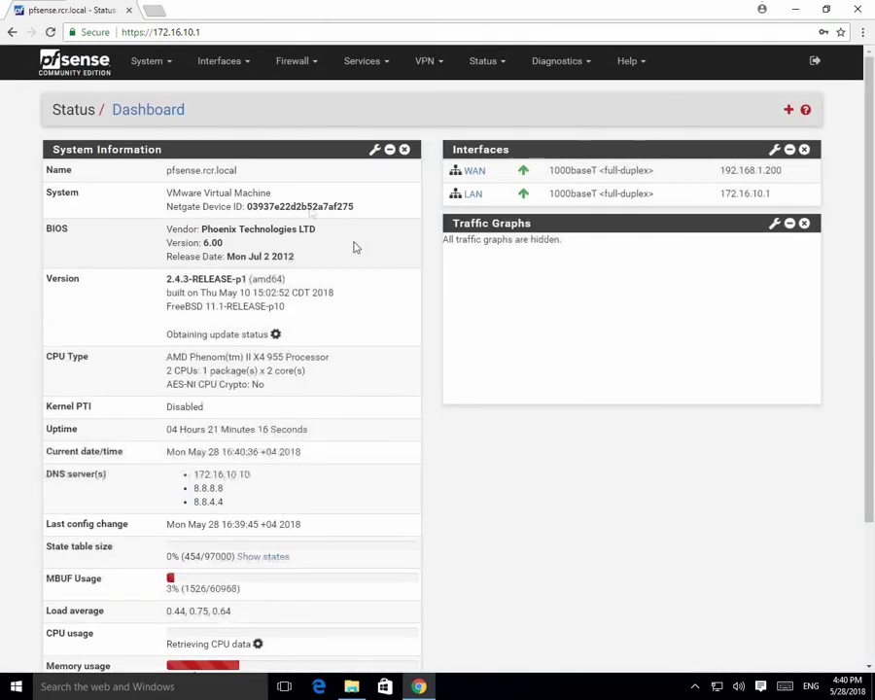
left_click(88, 32)
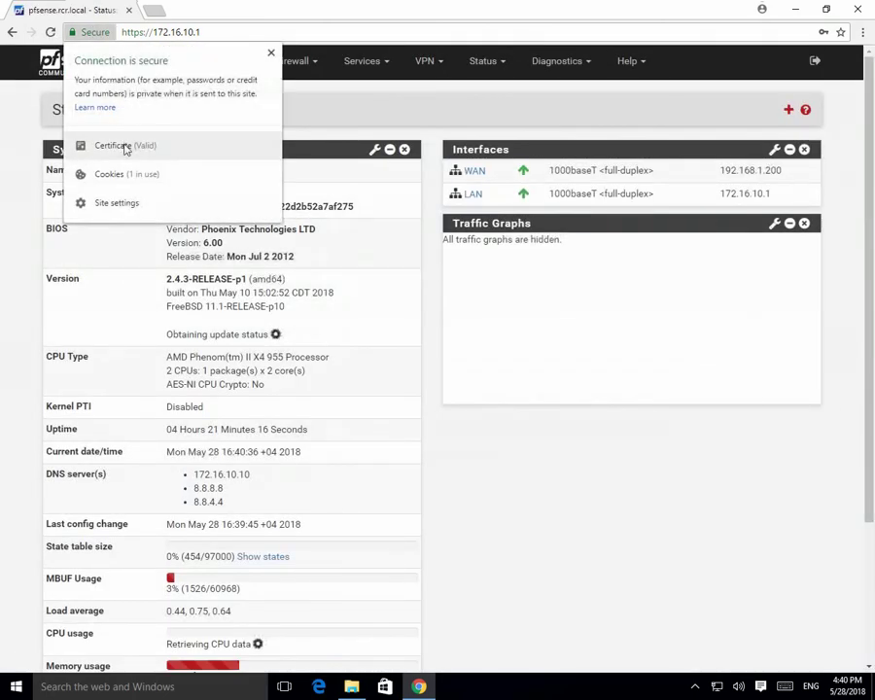
left_click(125, 147)
left_click(105, 35)
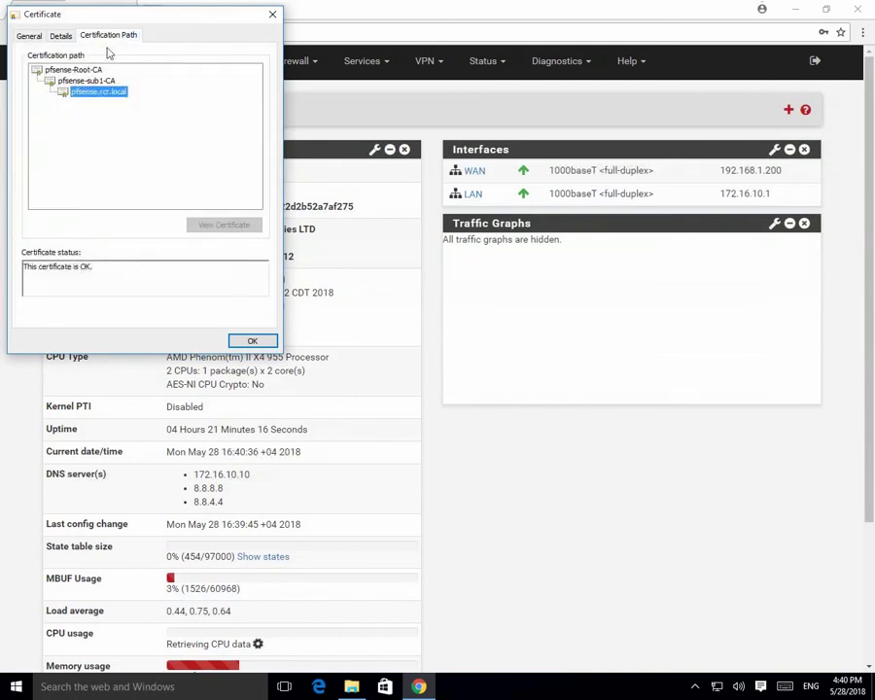
left_click(73, 70)
left_click(88, 81)
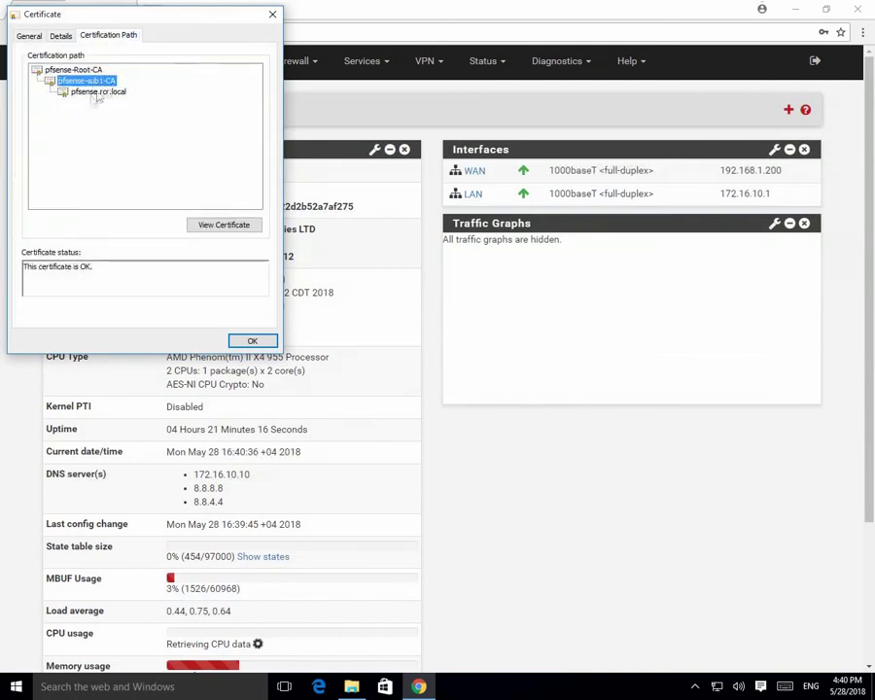
left_click(97, 92)
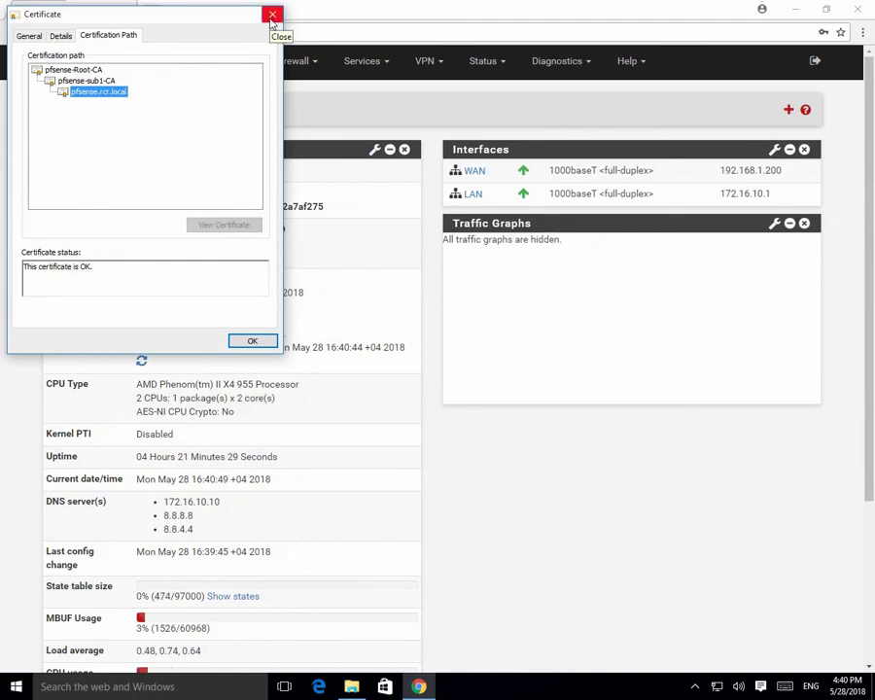
left_click(272, 16)
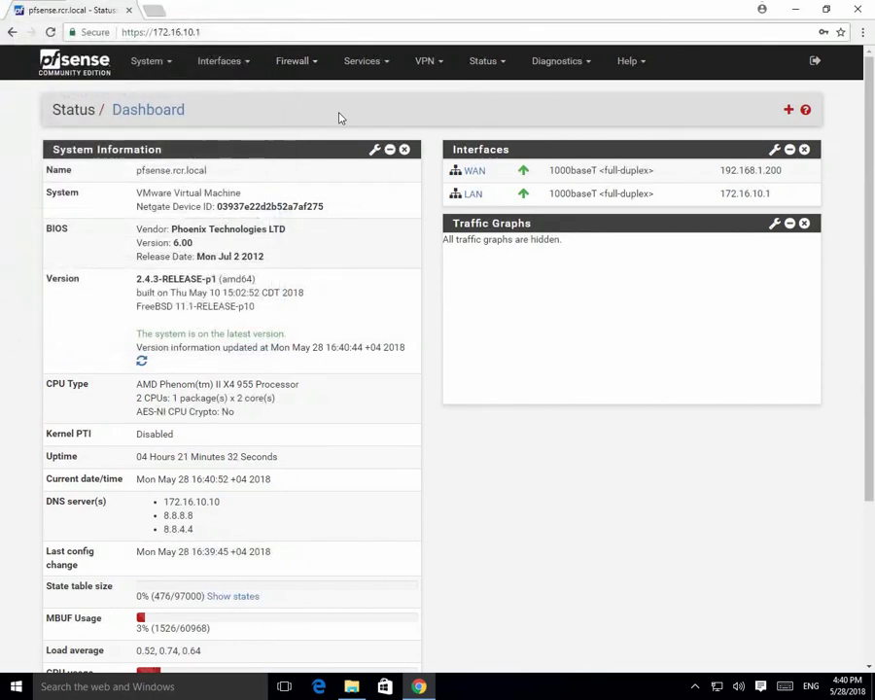